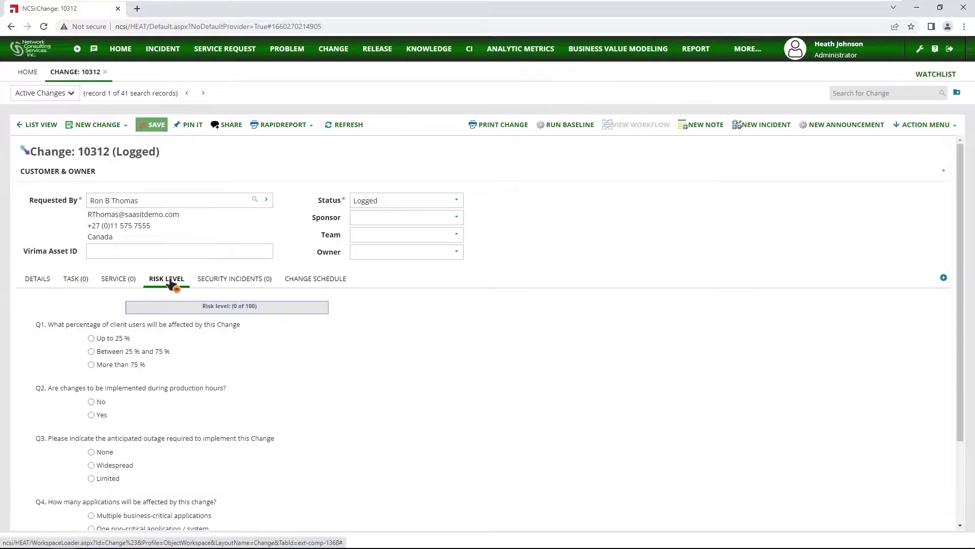
Step: Save More than 75 % as the change's answer on affected client users and check the risk level in its details
left_click(91, 365)
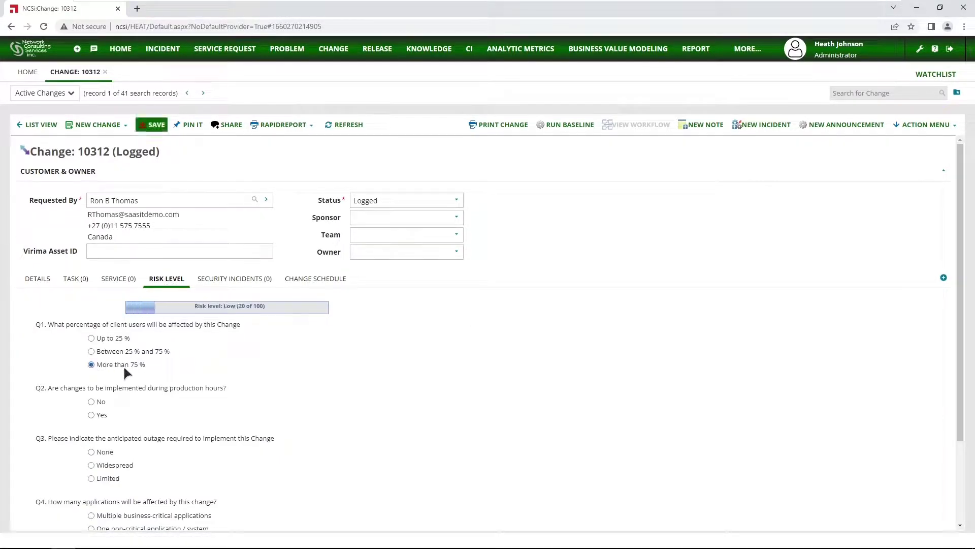
left_click(153, 126)
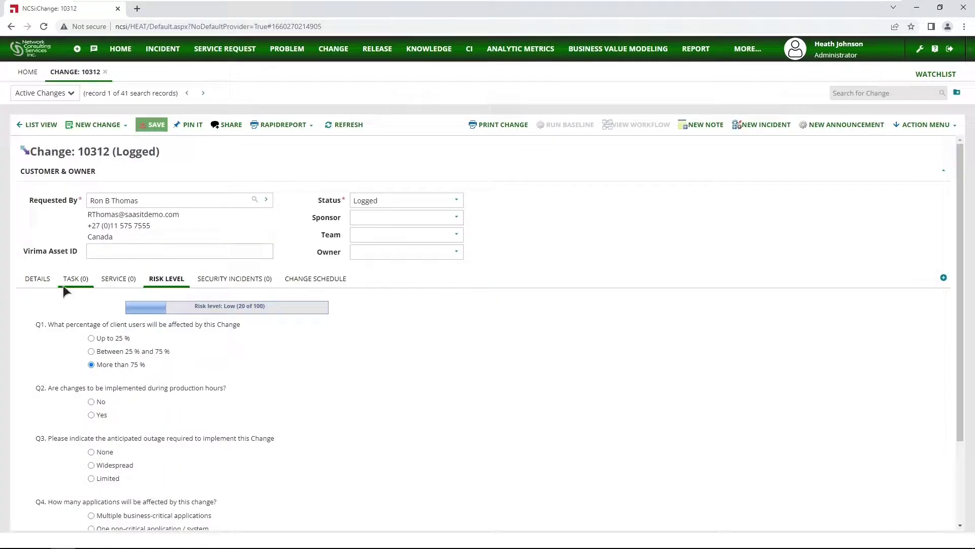
left_click(37, 279)
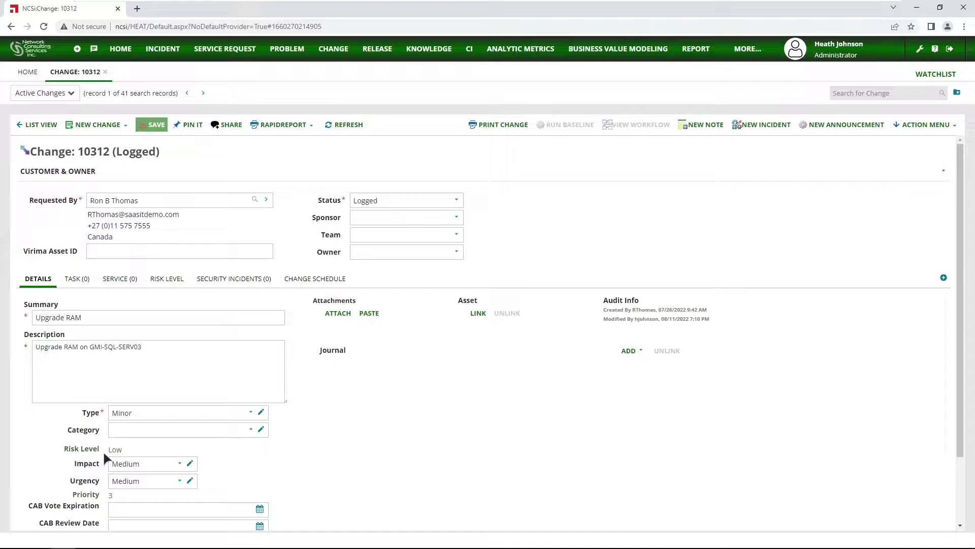
left_click(162, 280)
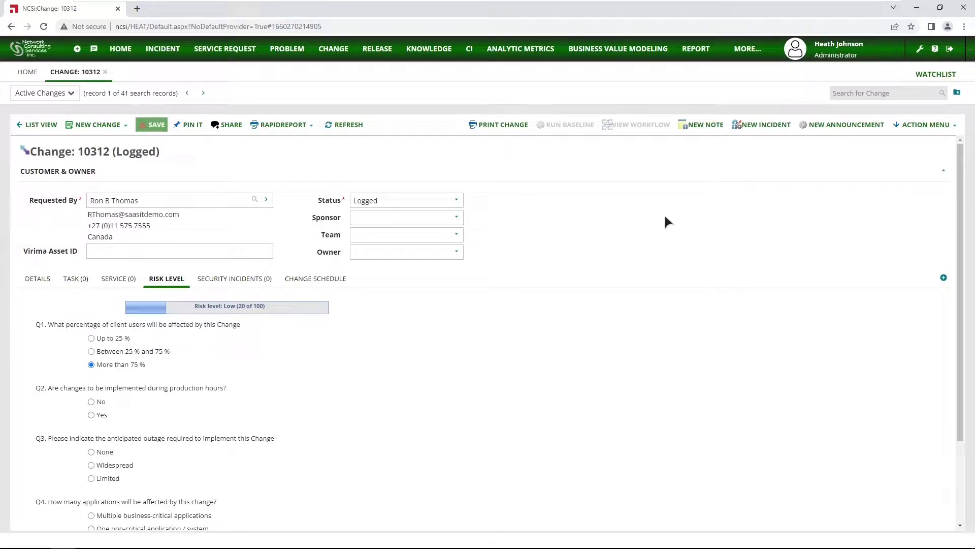
Step: Switch to the Change Manager role and open the Risk Calculator
left_click(836, 55)
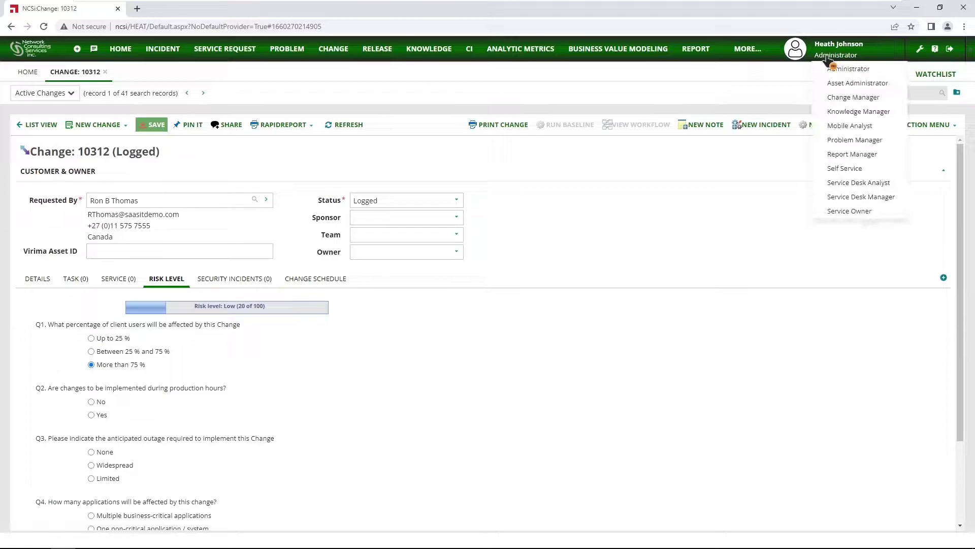
left_click(843, 98)
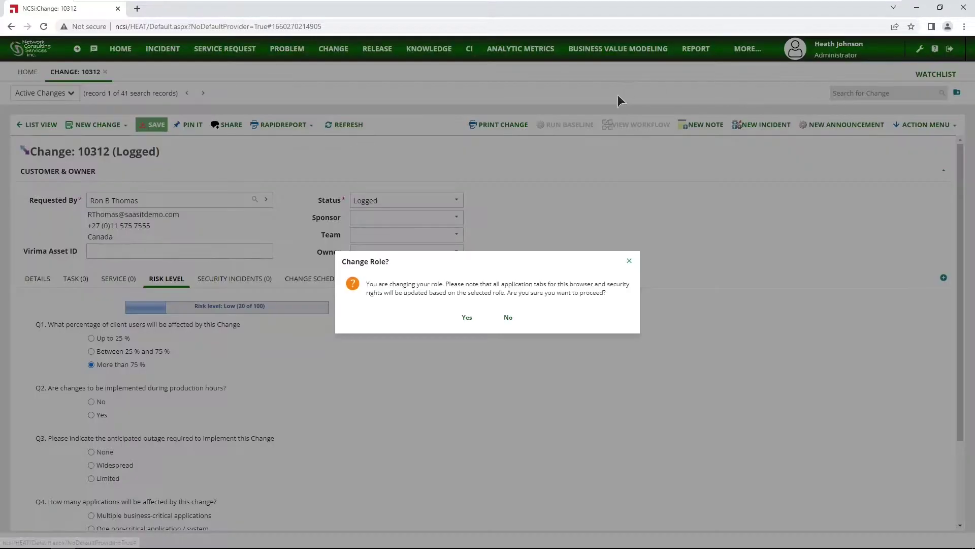
left_click(467, 318)
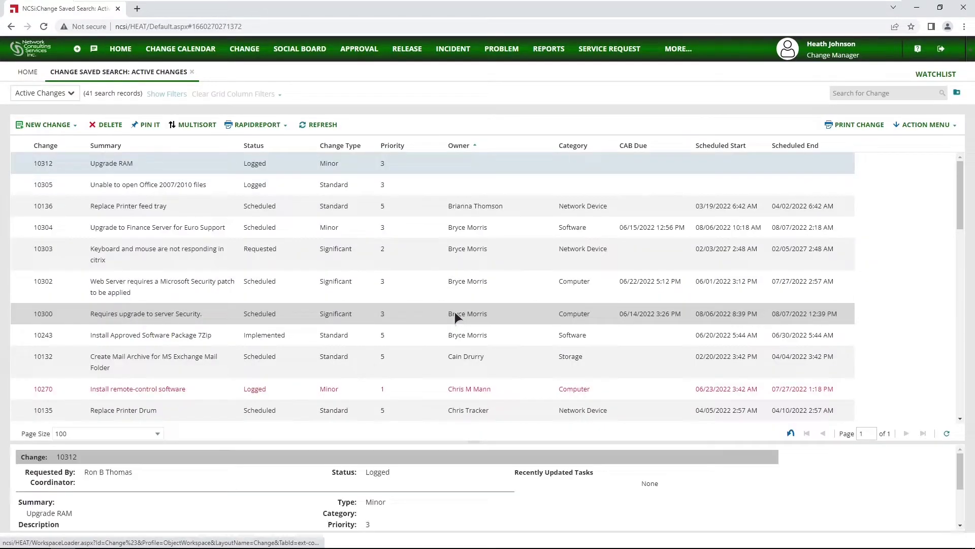
left_click(678, 49)
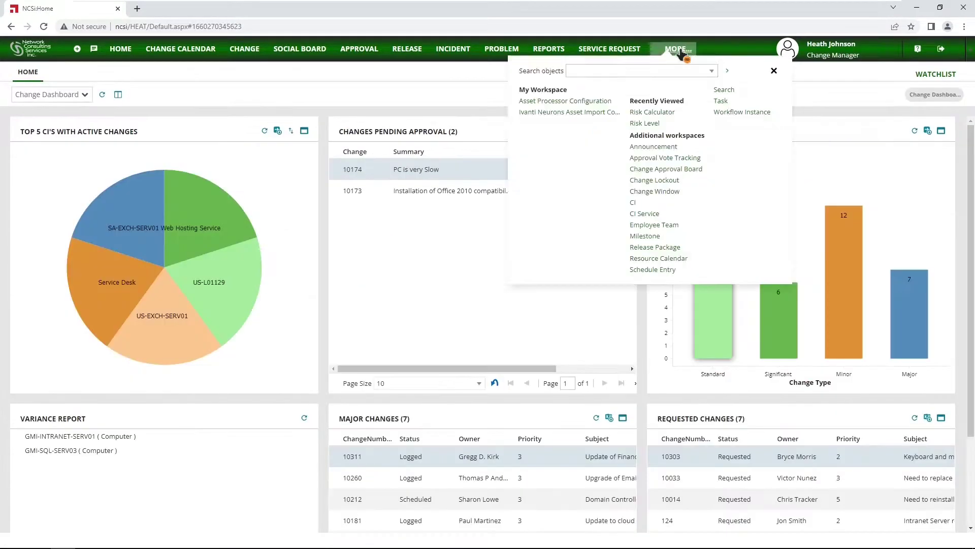
left_click(658, 113)
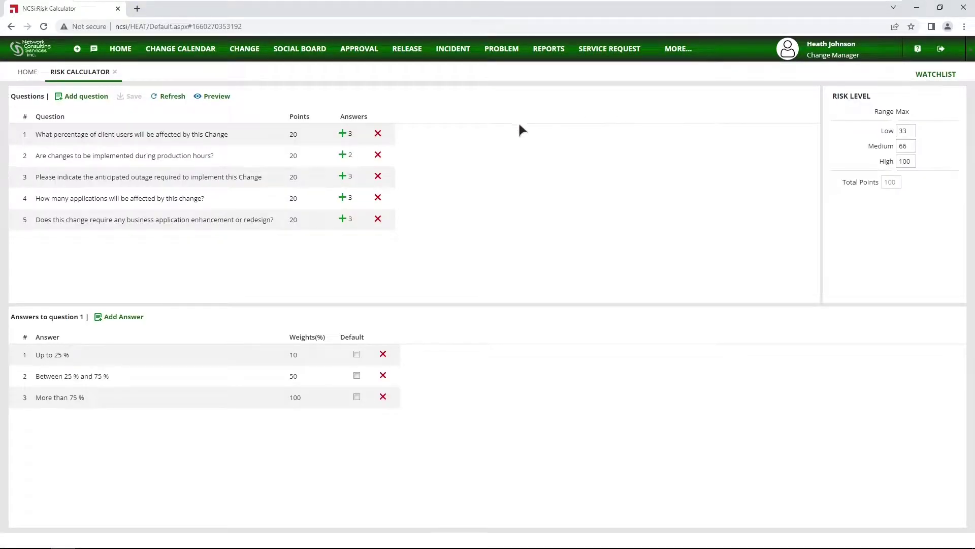
Step: Add a default answer "Select a valid answer" with weight -1000 to question 1 on the percentage of affected client users
left_click(202, 134)
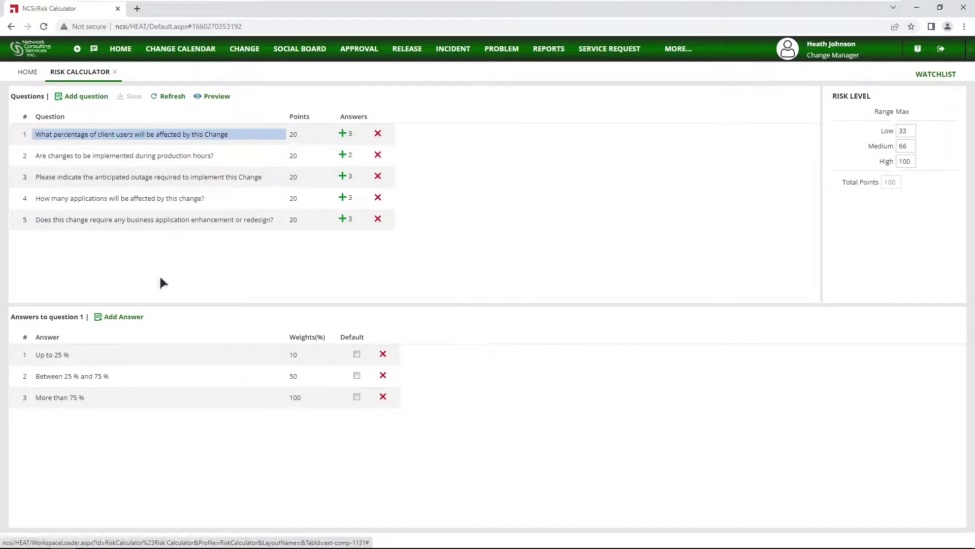
left_click(124, 318)
left_click(74, 417)
type("Se")
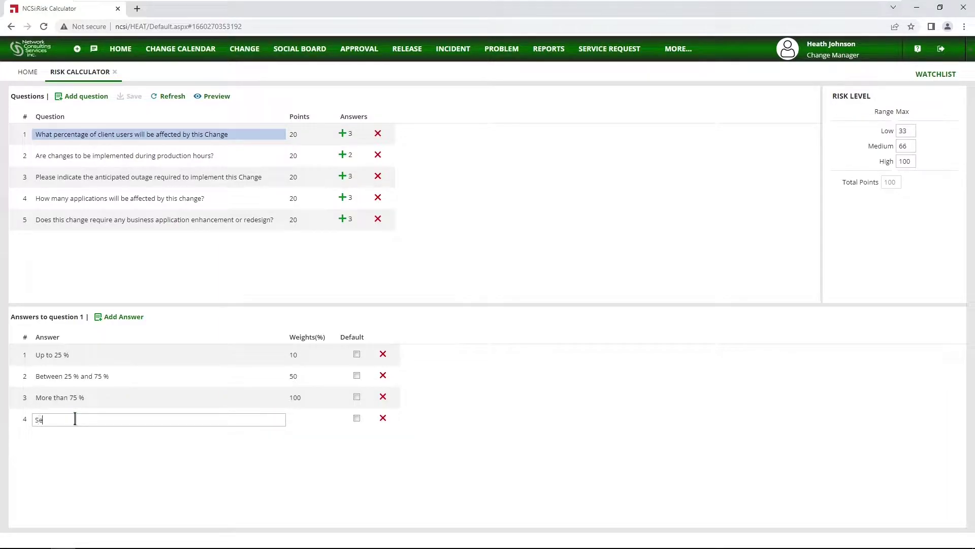
type("lect a valid answer")
key("Tab")
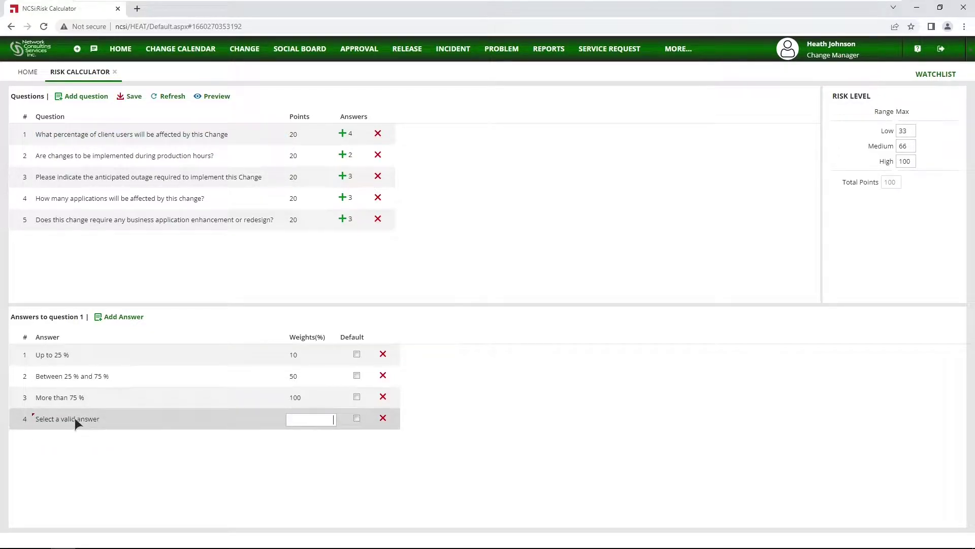
type("-1000")
left_click(356, 418)
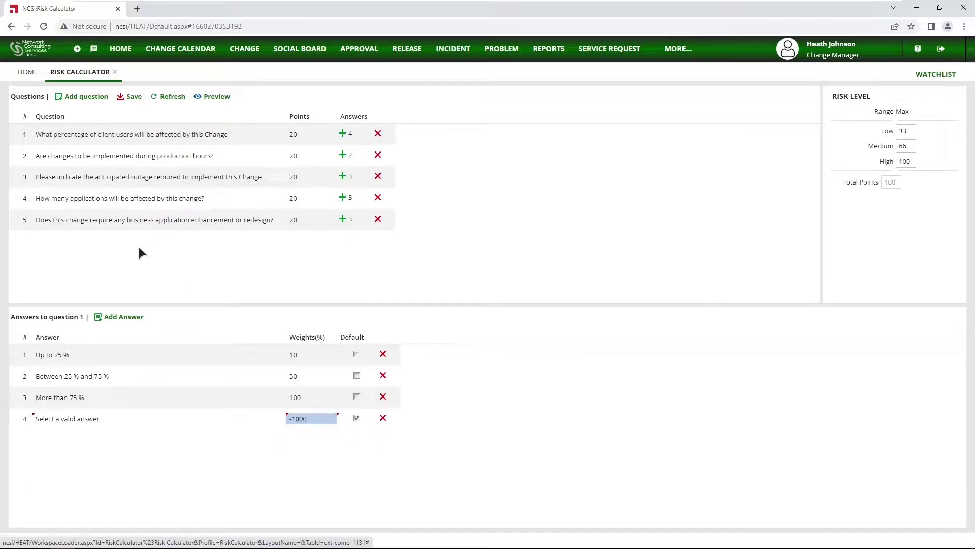
Step: Copy question 1's "Select a valid answer" text into a new default answer with weight -1000 for question 2 on production hours
left_click(160, 155)
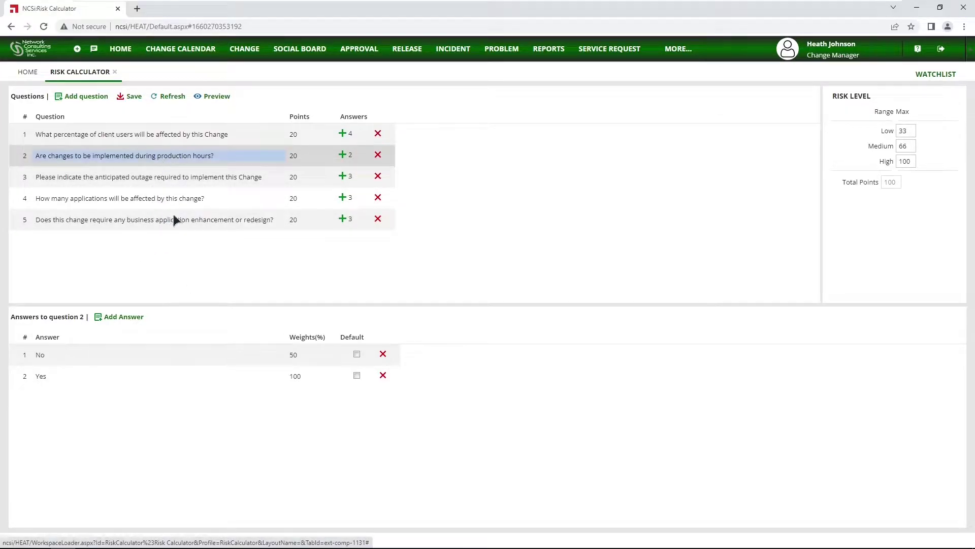
left_click(104, 419)
triple_click(103, 420)
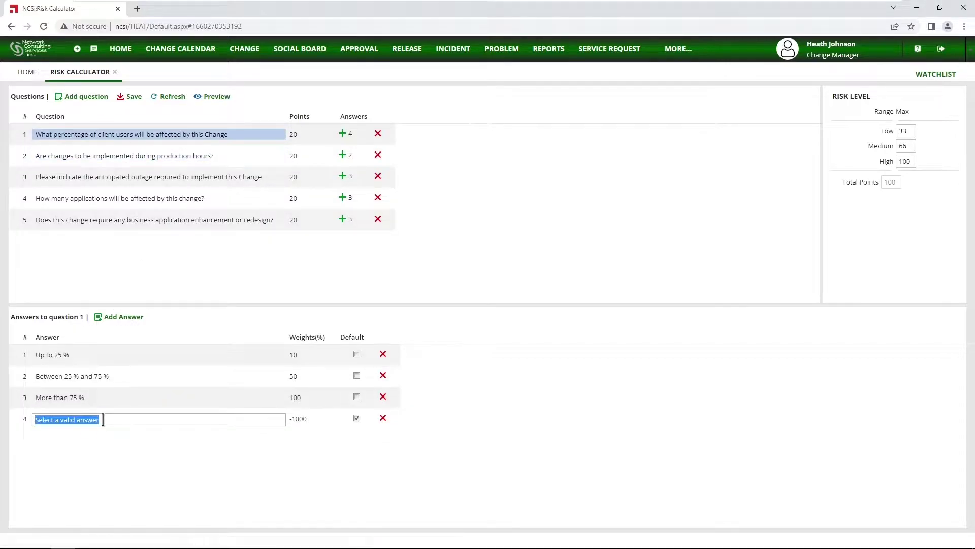
left_click(96, 156)
left_click(122, 320)
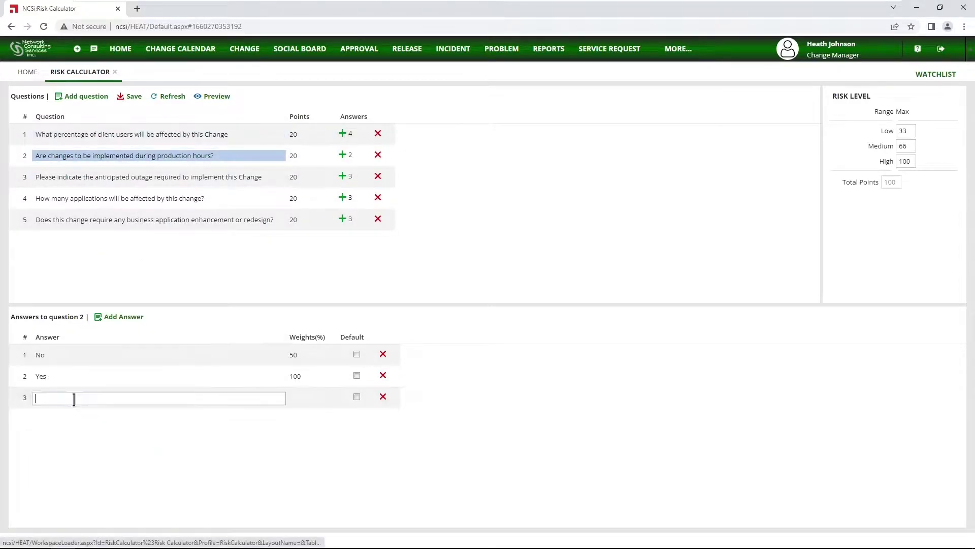
left_click(301, 399)
type("-1000")
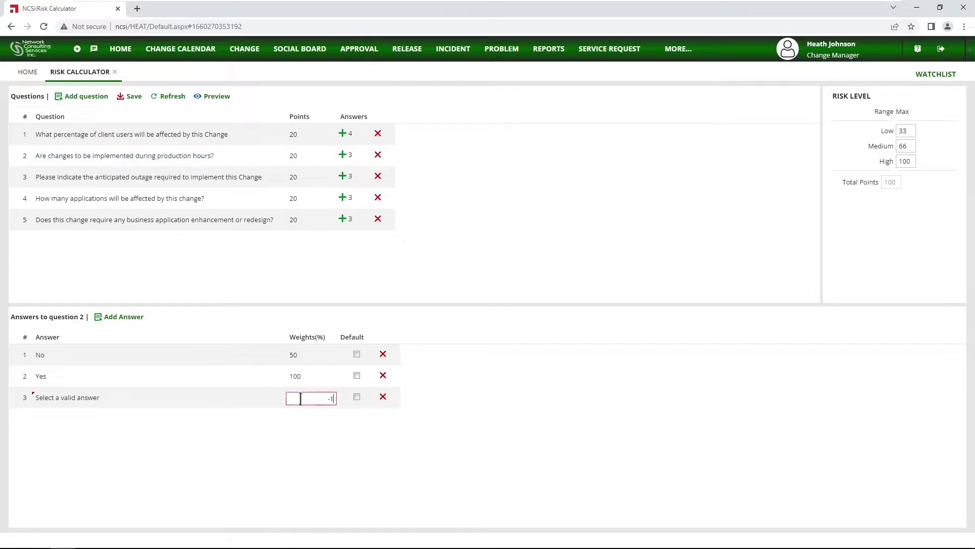
left_click(357, 397)
Step: Add "Select a valid answer" with weight -1000 as the default answer to question 3 on the anticipated outage
left_click(157, 178)
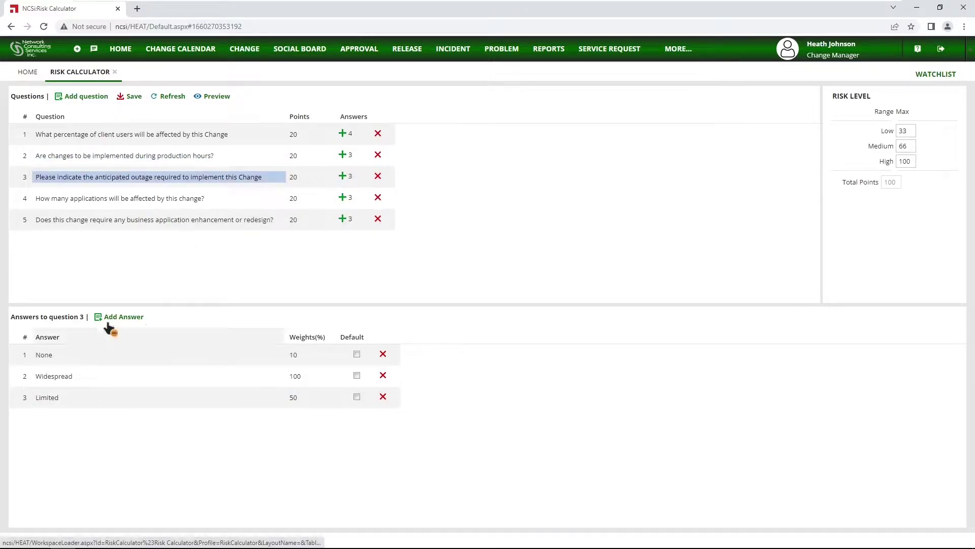
left_click(122, 316)
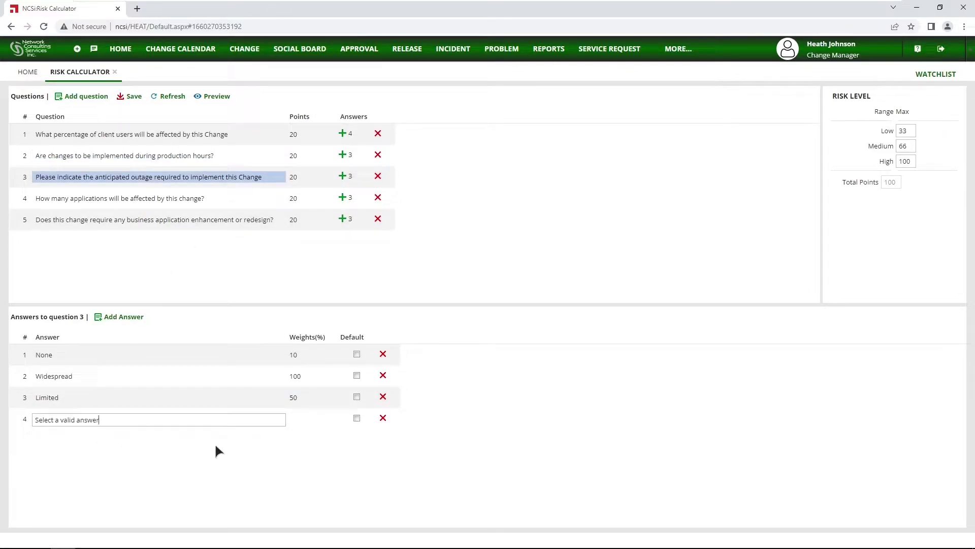
left_click(290, 417)
type("-1000")
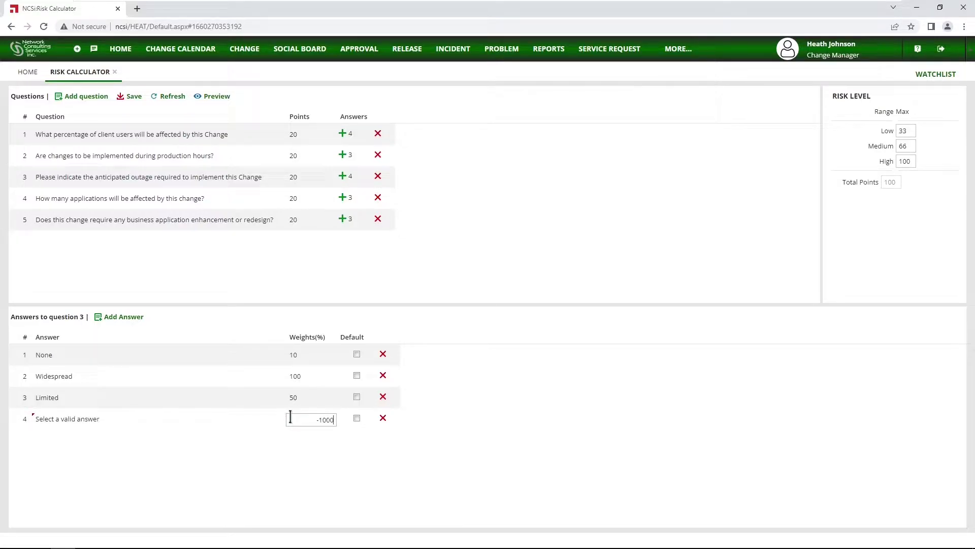
Step: Add "Select a valid answer" with weight -1000 as the default answer to question 4 on the number of affected applications
left_click(176, 198)
left_click(147, 316)
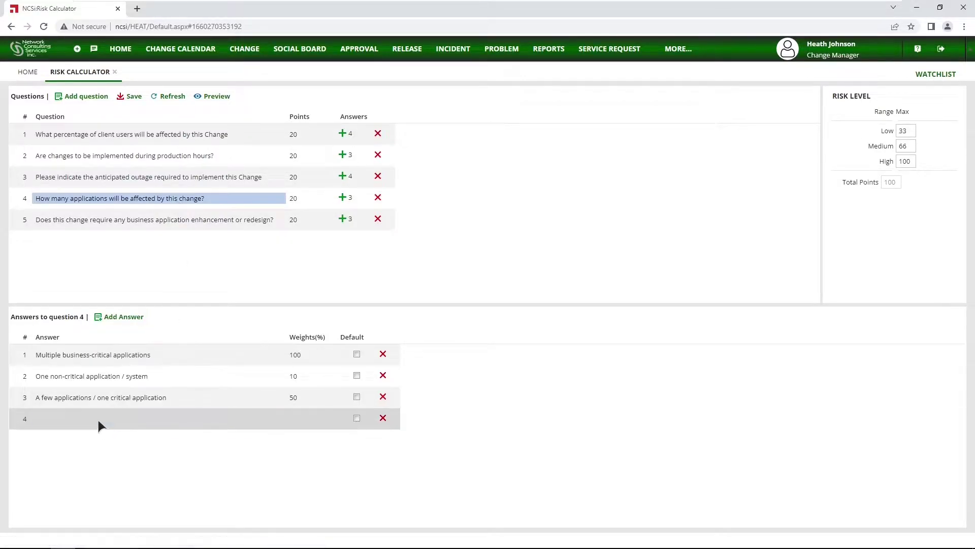
left_click(303, 420)
type("-1000")
Step: Add "Select a valid answer" with weight -1000 as the default answer to question 5 on application enhancement or redesign
left_click(185, 222)
left_click(122, 316)
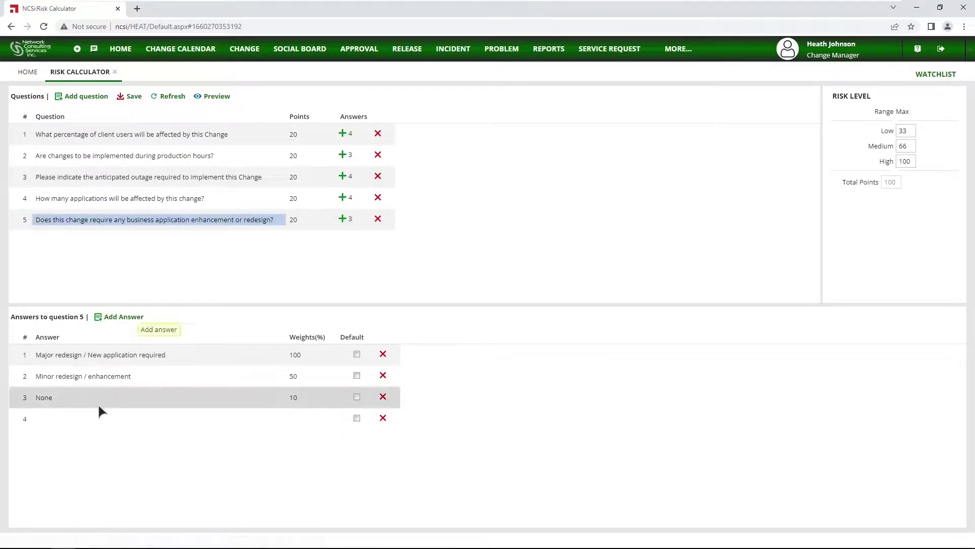
left_click(300, 419)
type("-1000")
left_click(356, 418)
Step: Check the answers of all five questions and save the risk calculator changes
left_click(168, 135)
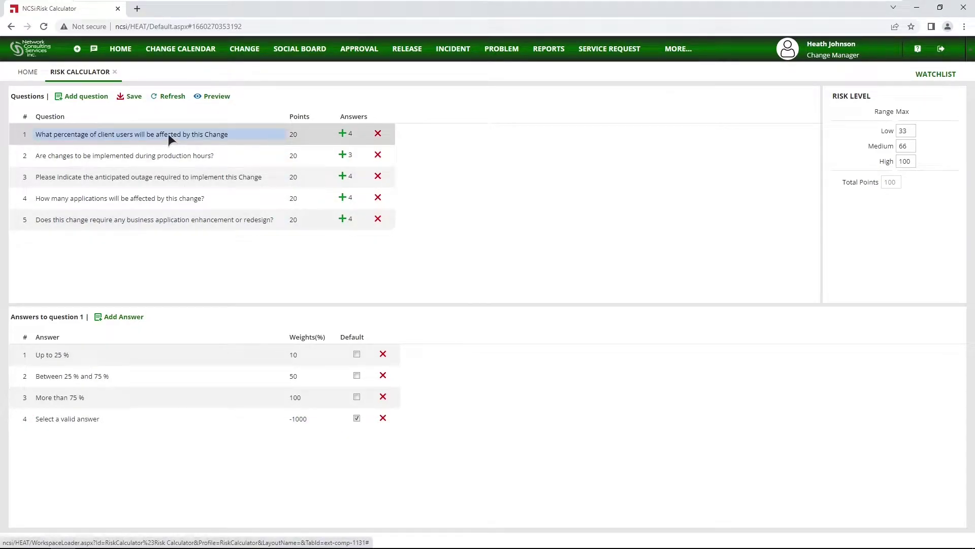
left_click(165, 157)
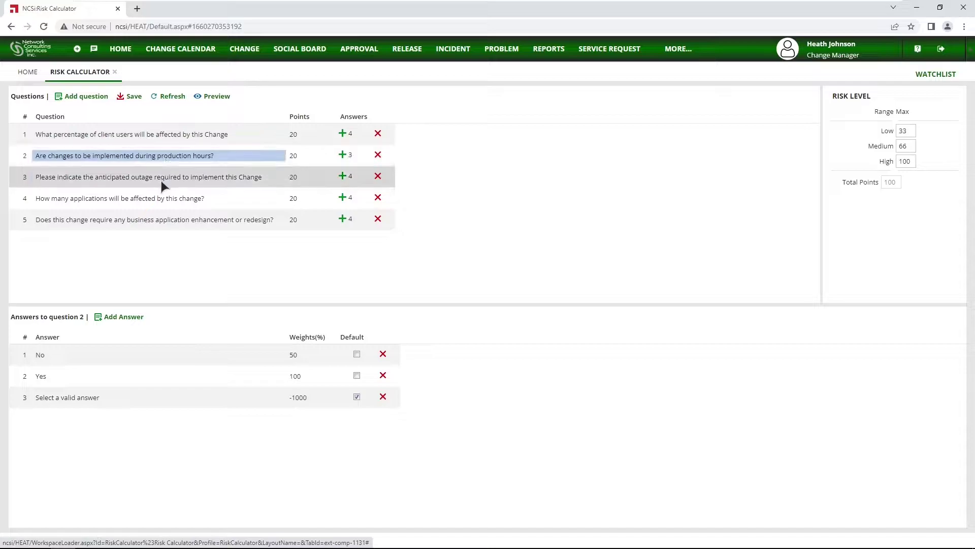
left_click(161, 179)
left_click(161, 199)
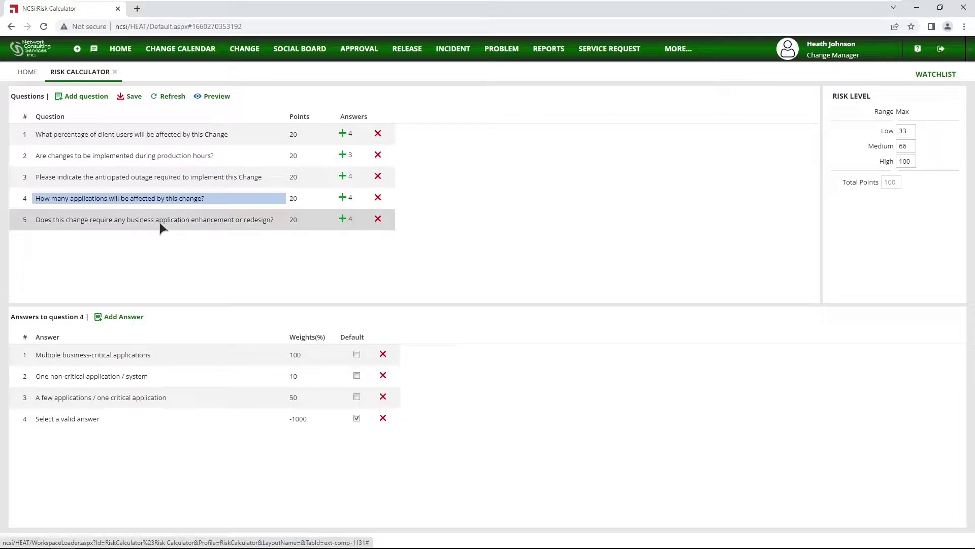
left_click(159, 221)
left_click(130, 97)
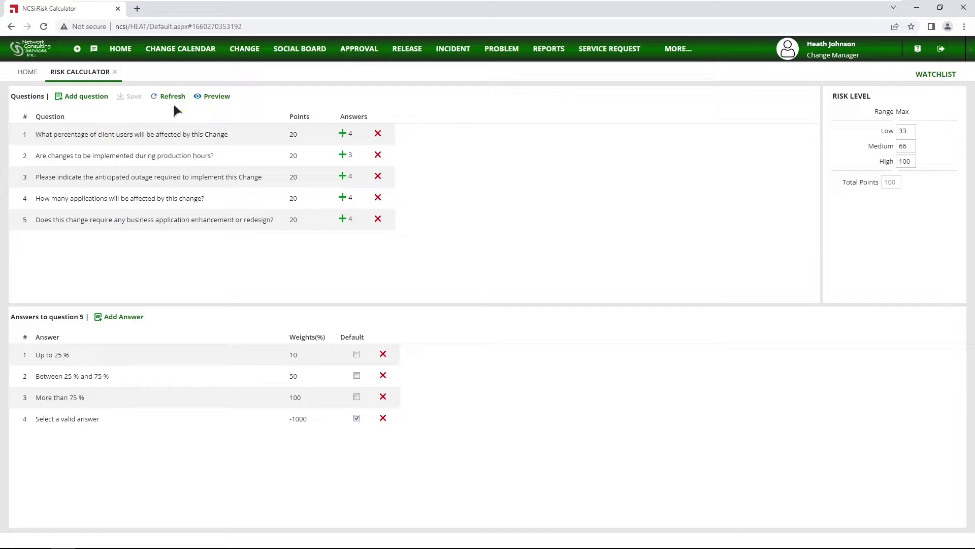
Step: Close the Risk Calculator and reopen it to reload the saved questions
left_click(120, 137)
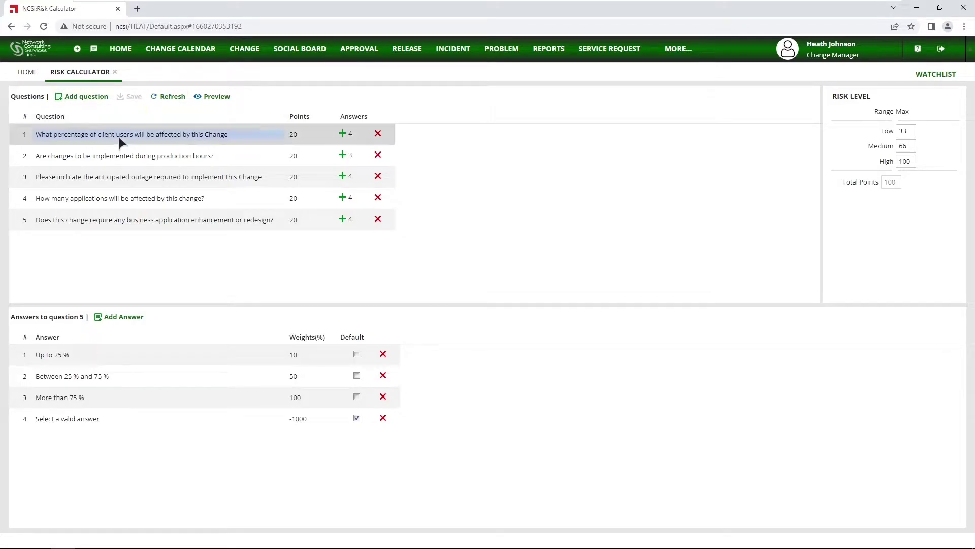
left_click(108, 96)
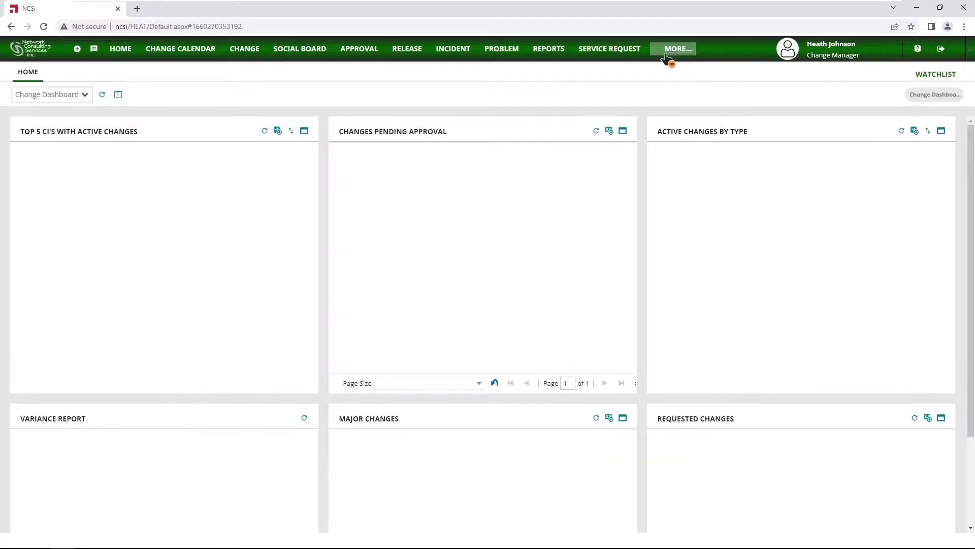
left_click(667, 57)
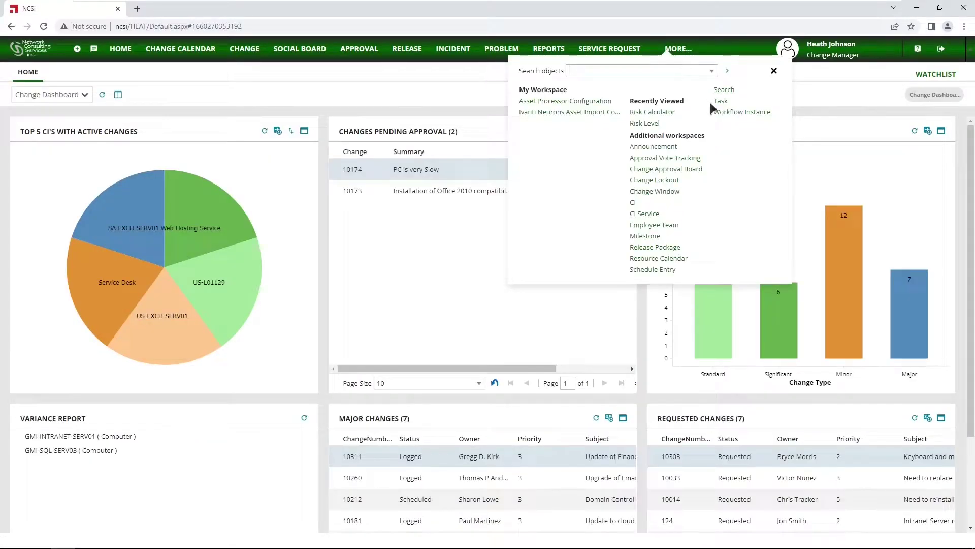
left_click(656, 112)
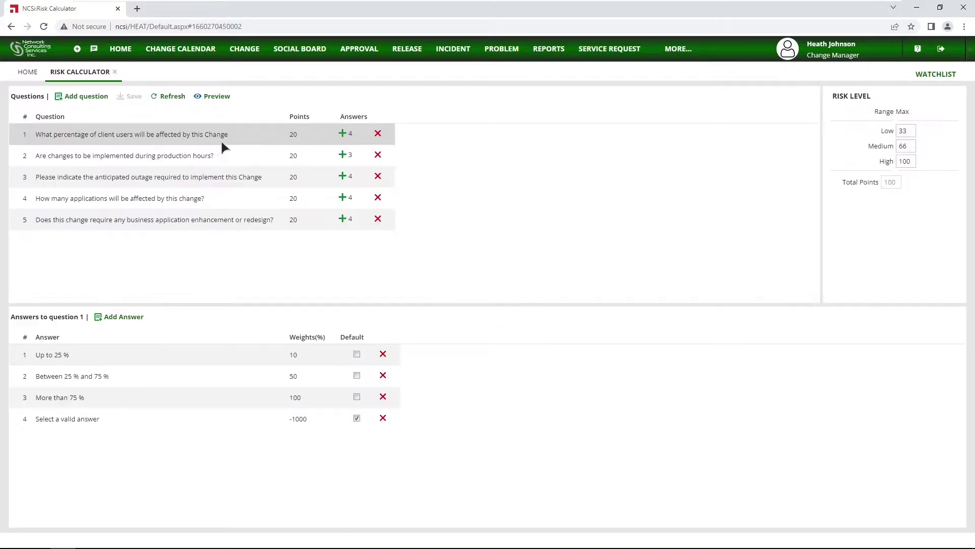
Step: Review the saved answers, weights and defaults of each of the five questions, and close the Risk Calculator
left_click(144, 135)
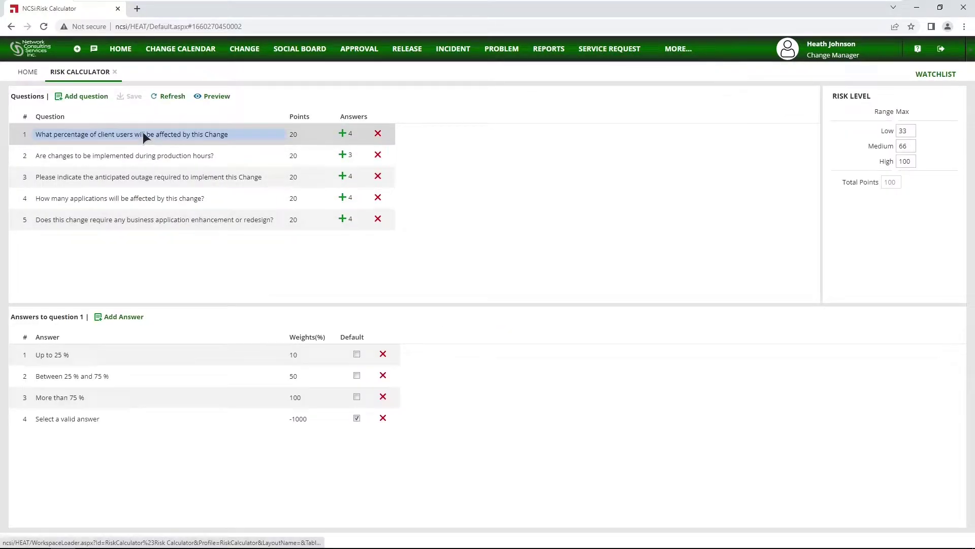
left_click(155, 157)
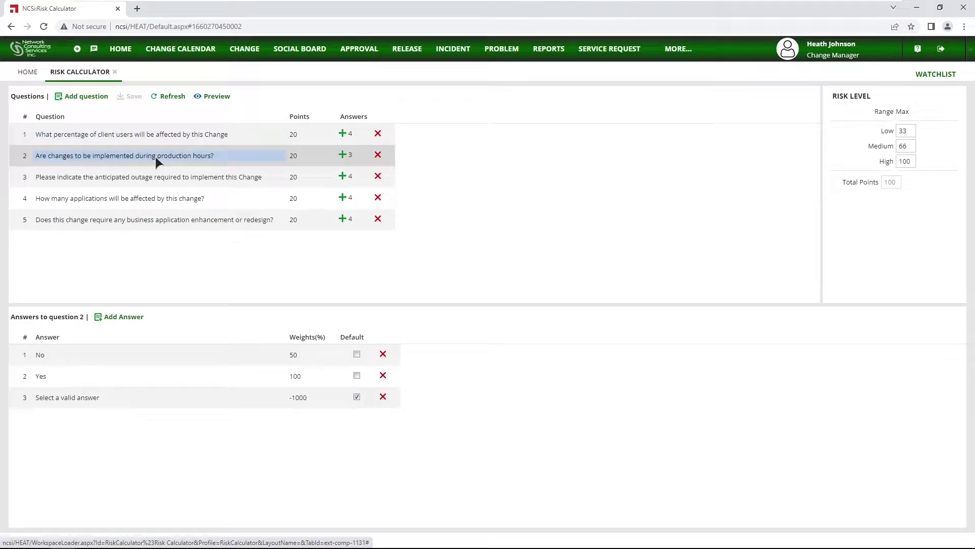
left_click(153, 176)
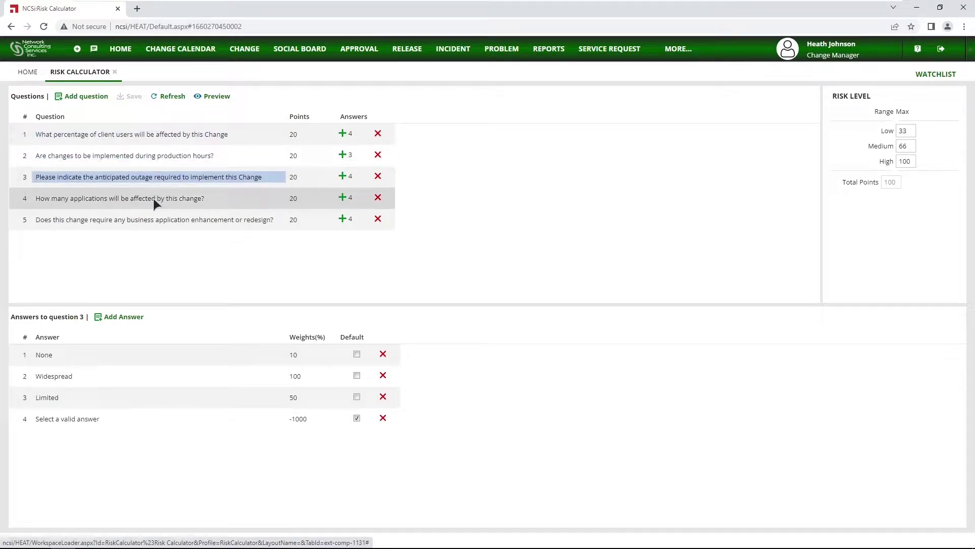
left_click(153, 197)
left_click(153, 223)
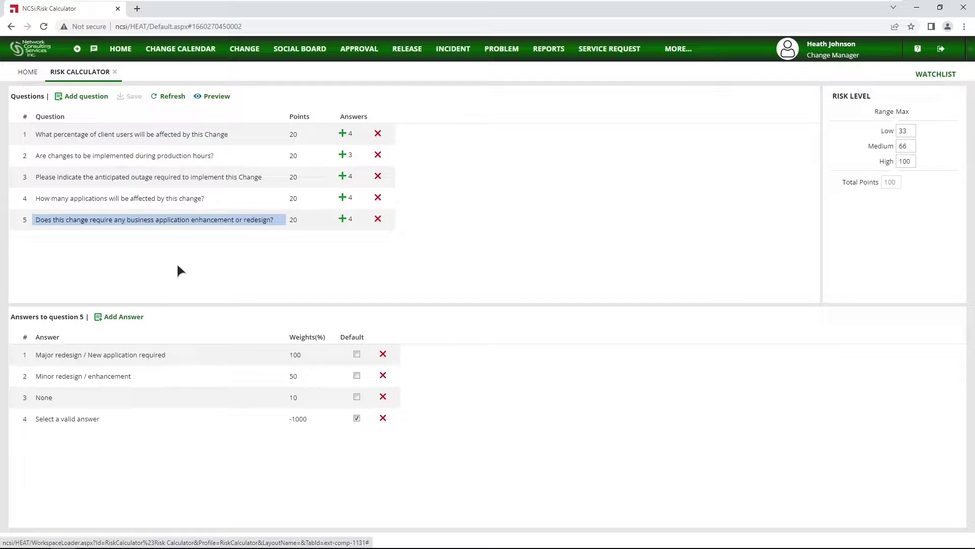
left_click(115, 72)
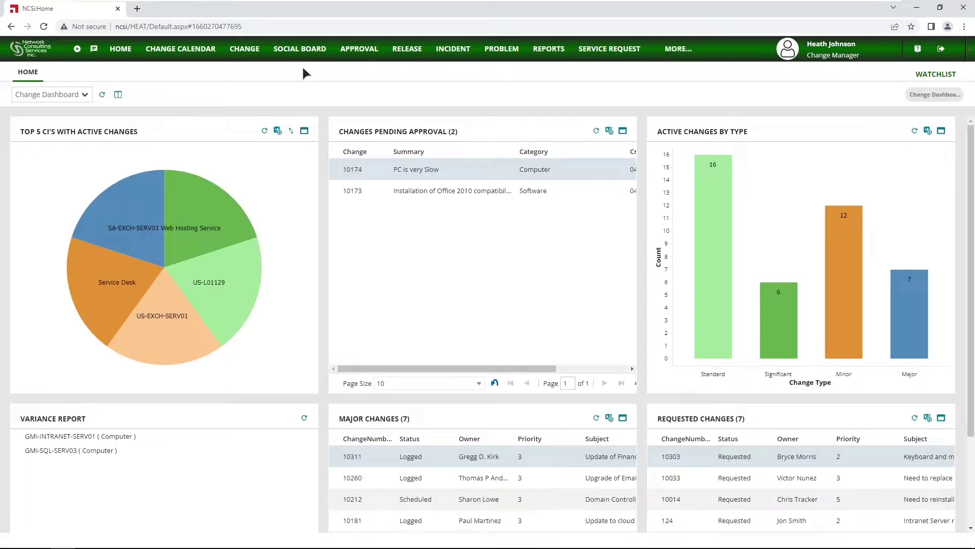
Step: Open the existing "Upgrade RAM" change and review its answers to the risk level questions
left_click(245, 49)
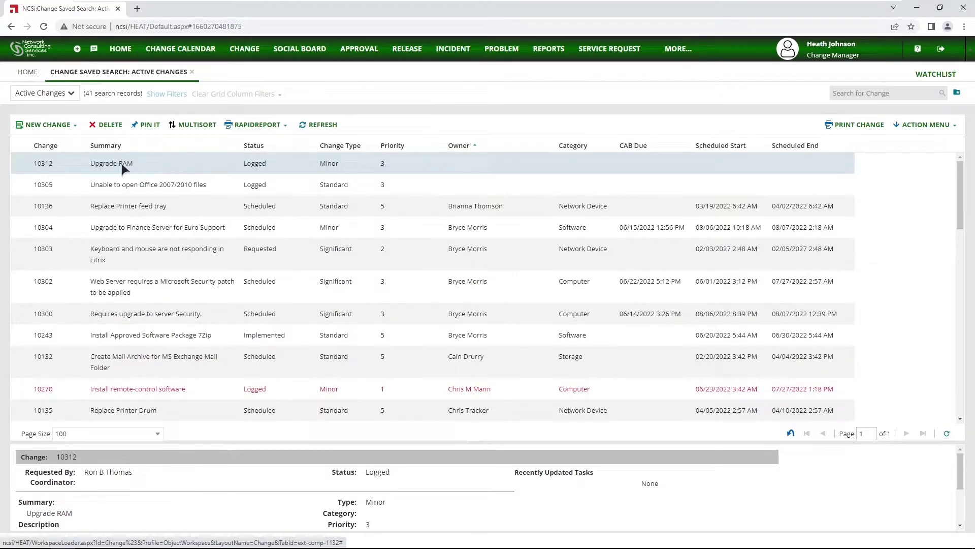
double_click(121, 163)
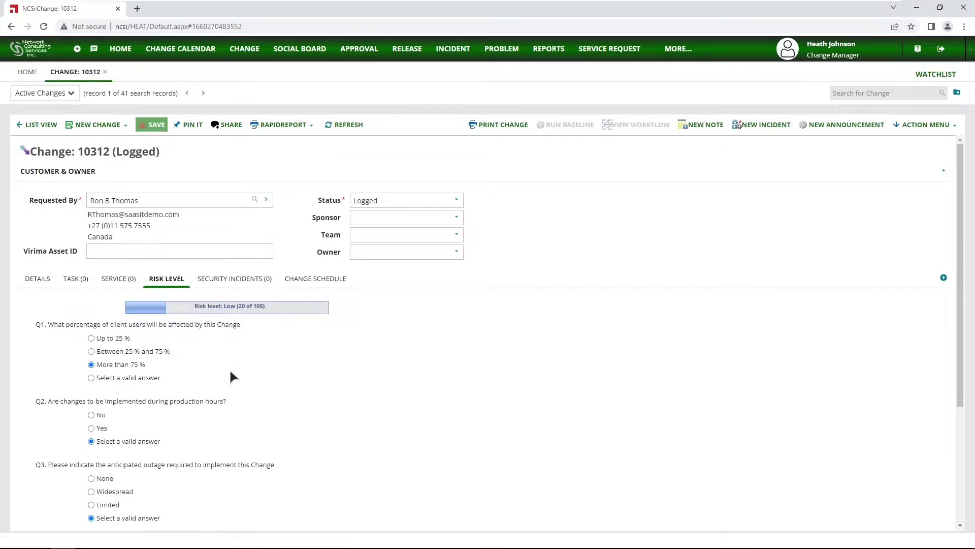
scroll(231, 373, "down", 1)
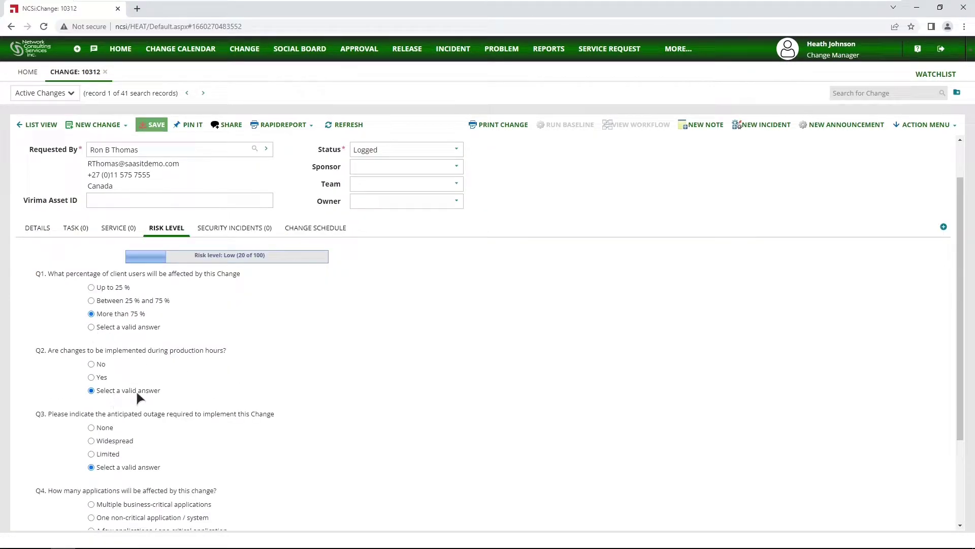
scroll(224, 398, "down", 4)
scroll(220, 471, "up", 5)
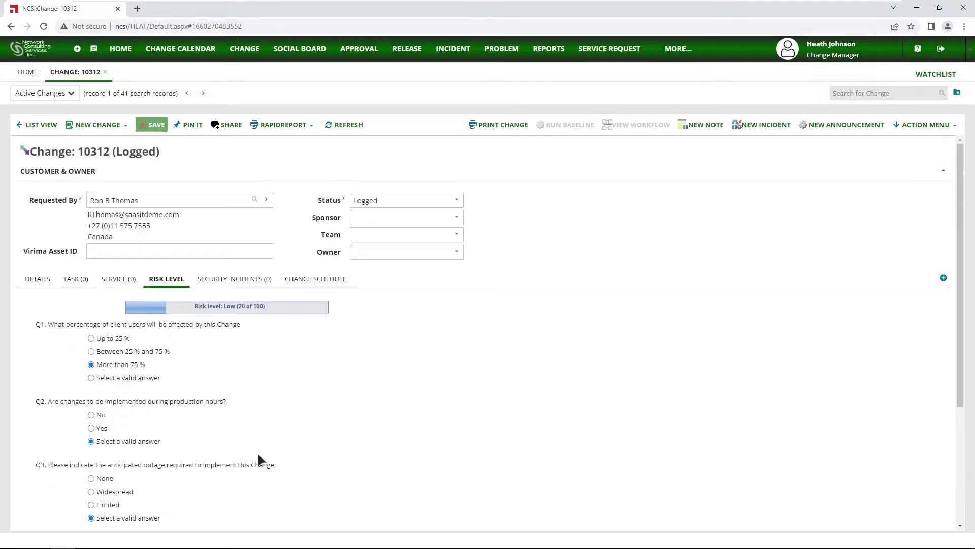
Step: Create and save a new change with the summary "Test 1" and the description "test"
left_click(46, 127)
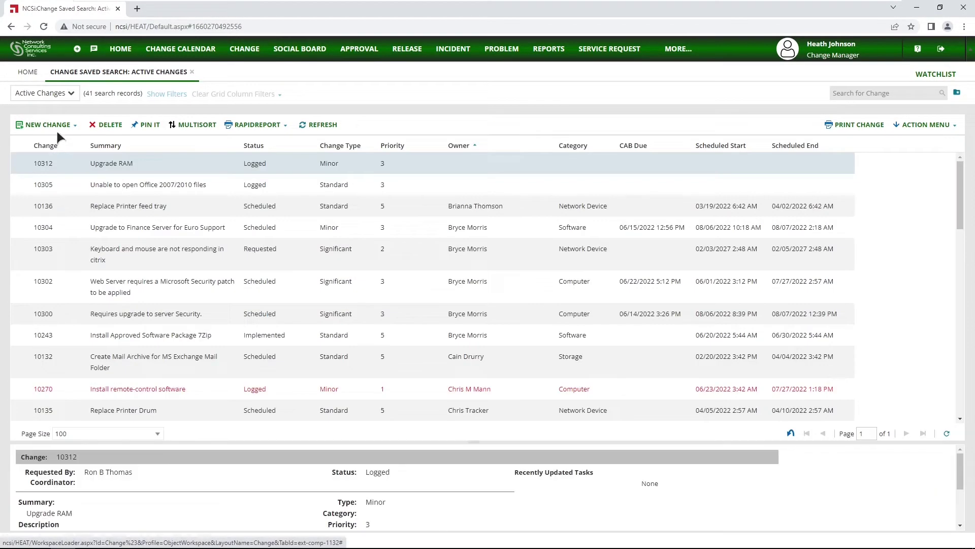
double_click(44, 163)
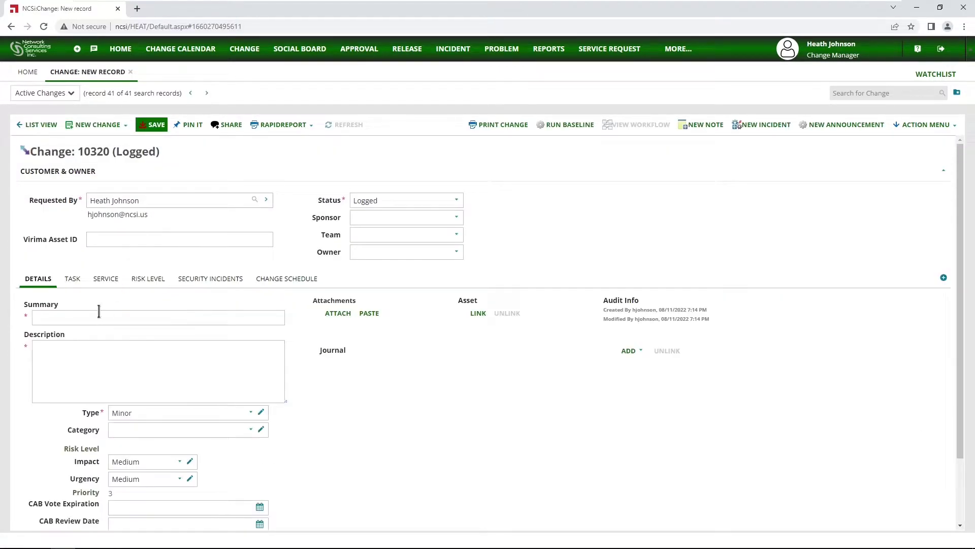
type("Test 1")
left_click(73, 353)
type("test")
left_click(151, 124)
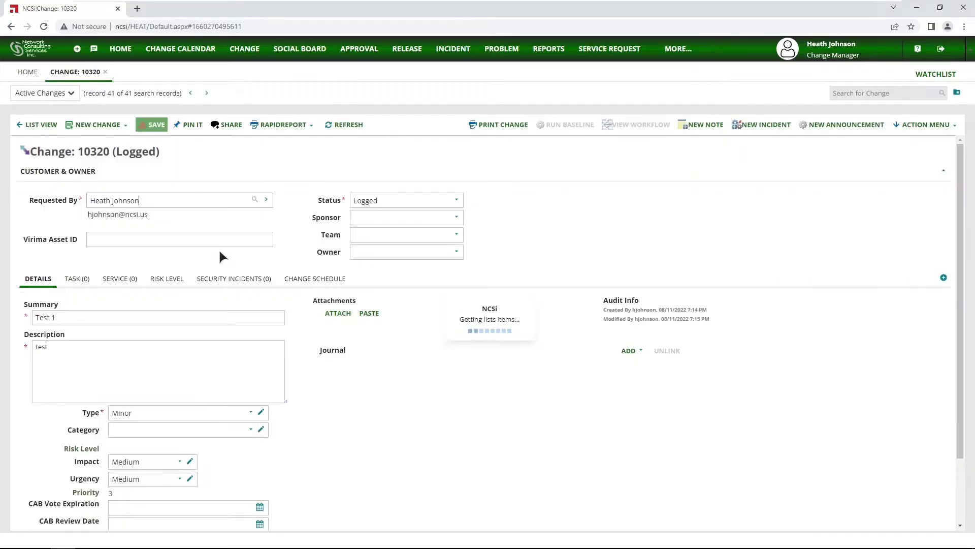
Step: Review the new change's default risk answers, set question 1 to More than 75 %, and check Risk Level in the details
left_click(173, 282)
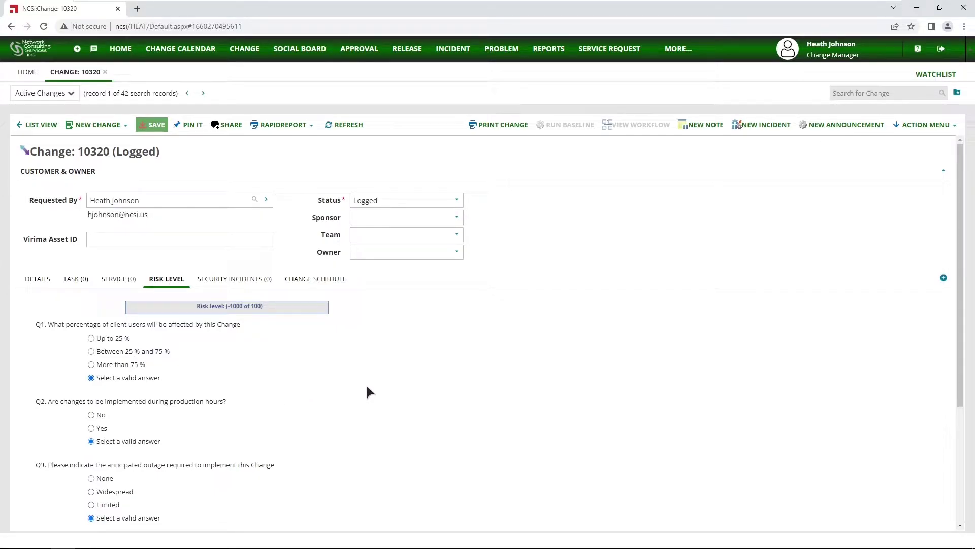
scroll(370, 391, "down", 3)
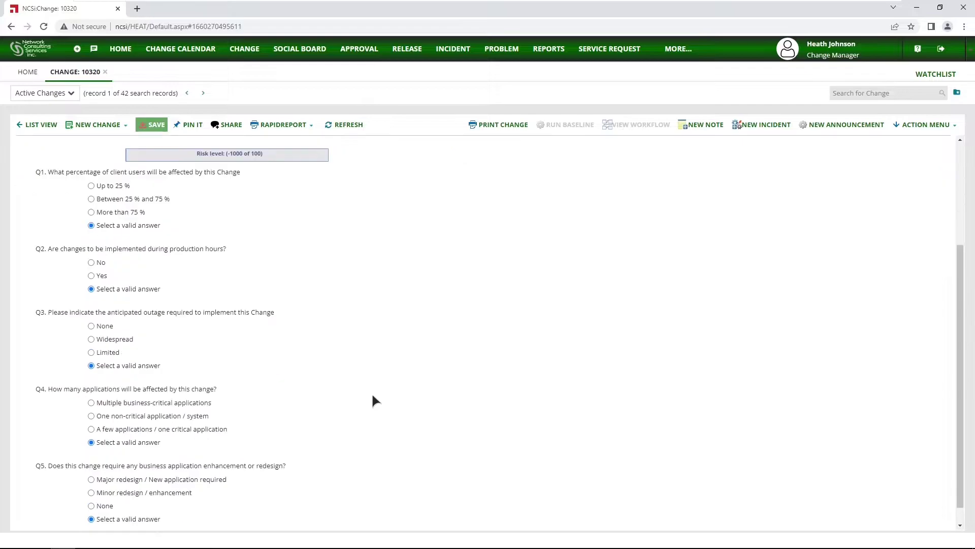
scroll(372, 395, "up", 3)
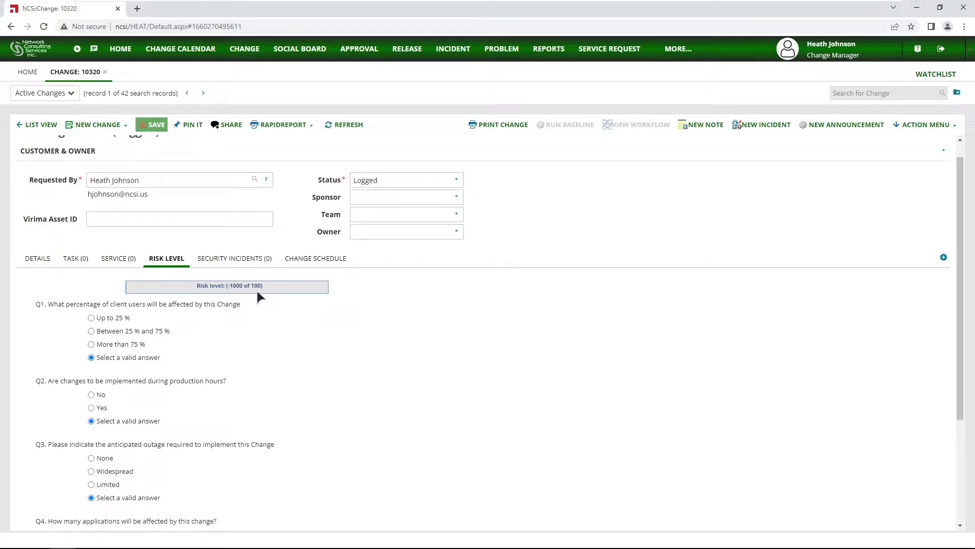
left_click(91, 345)
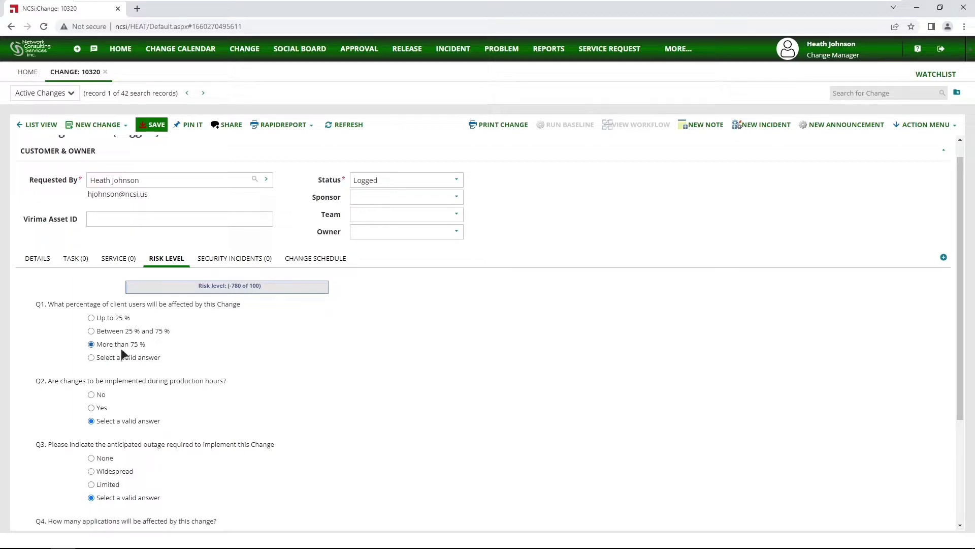
left_click(40, 261)
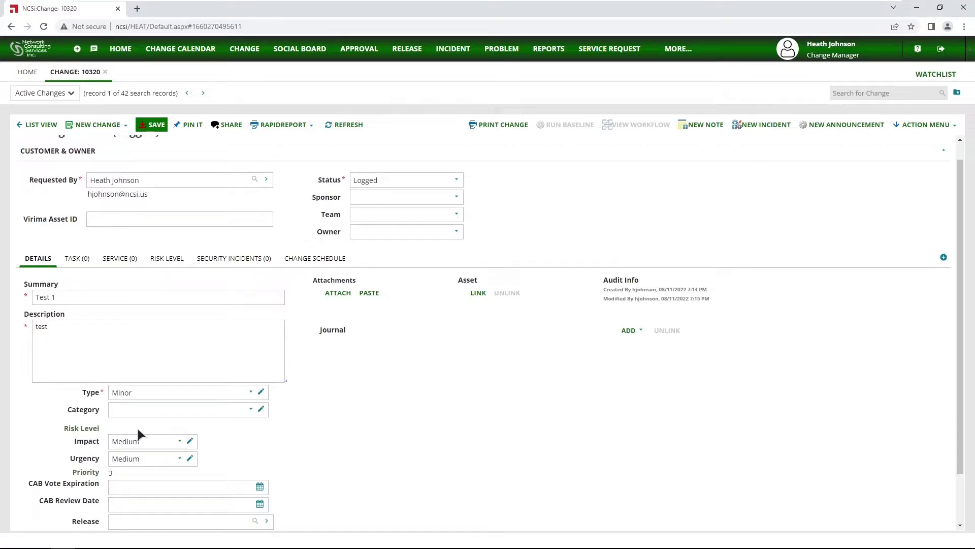
Step: Answer question 2 with Yes, 3 with Widespread, 4 with One non-critical application / system, and 5 with Major redesign / New application required
left_click(165, 258)
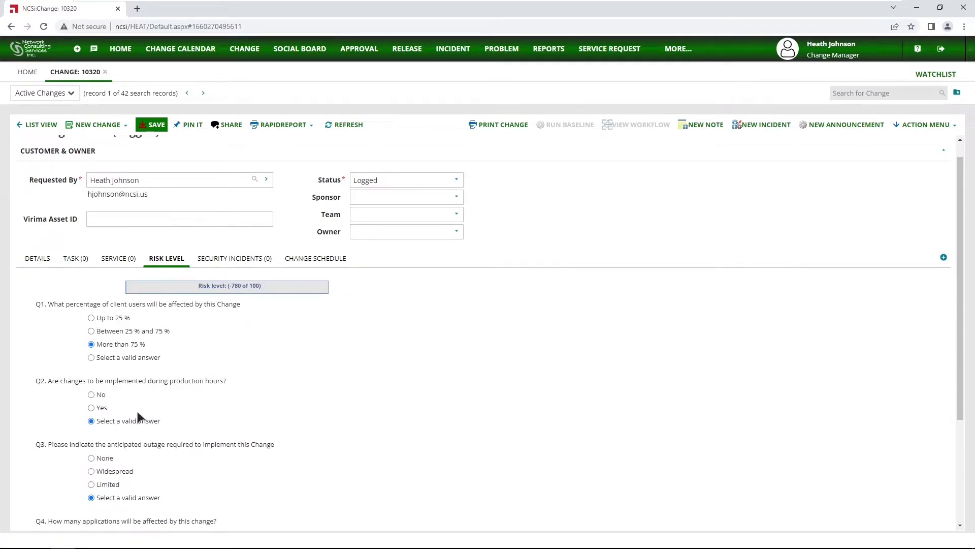
left_click(96, 408)
scroll(230, 409, "down", 2)
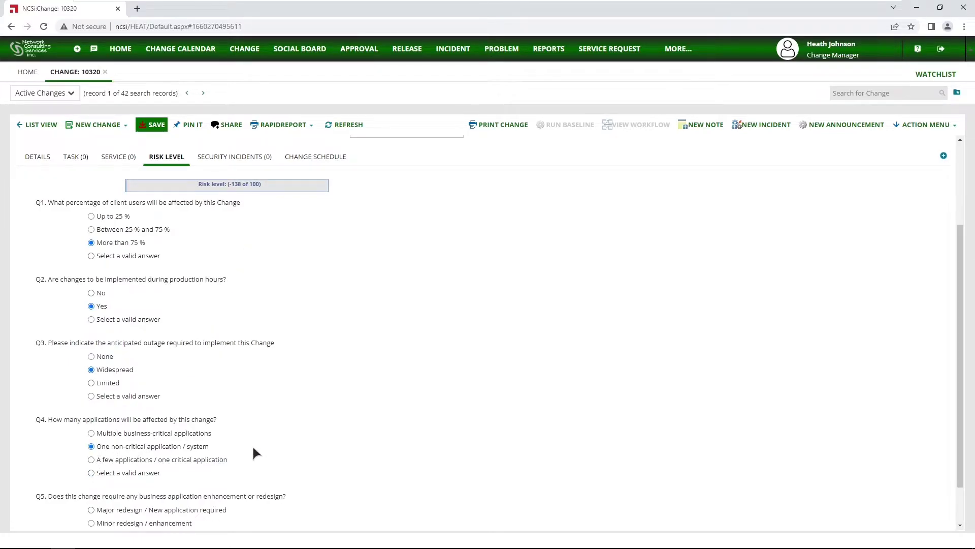
scroll(253, 448, "down", 1)
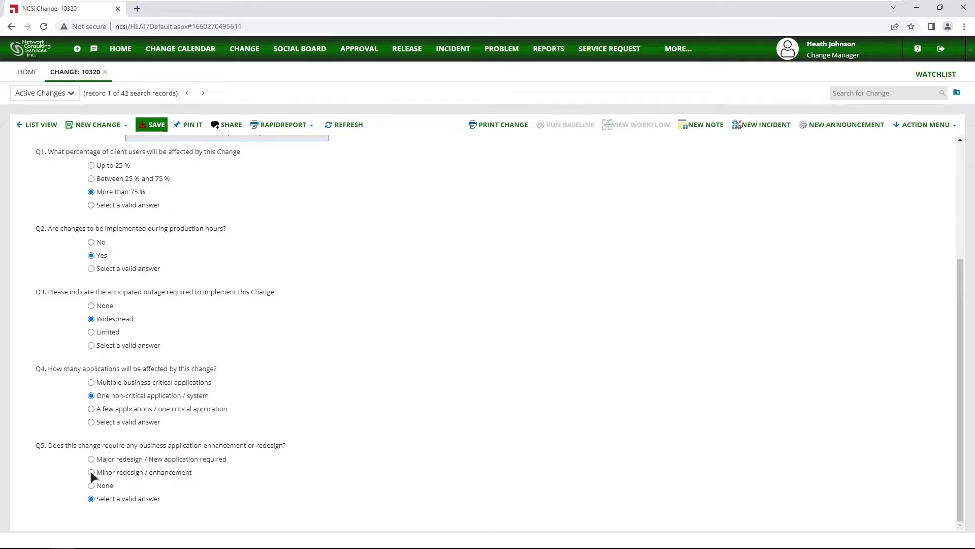
scroll(90, 472, "up", 1)
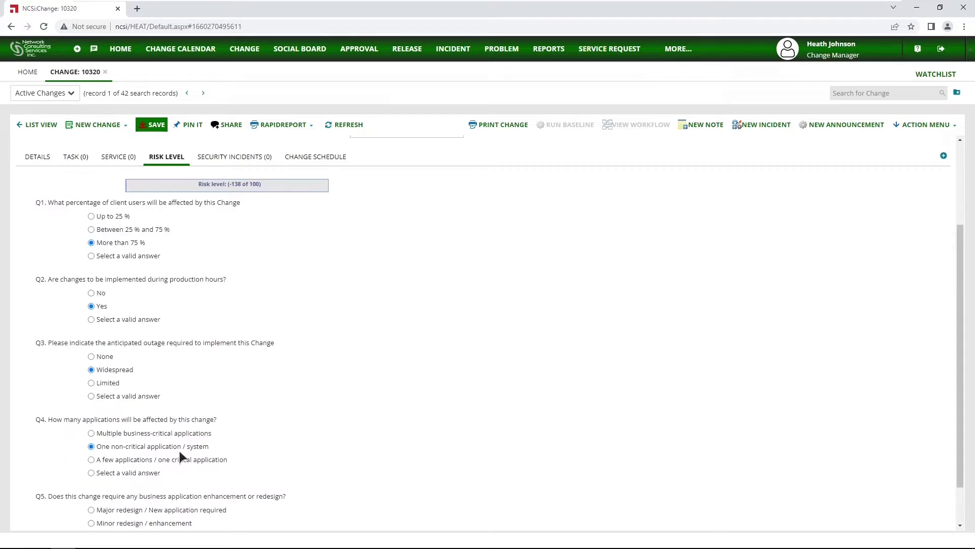
left_click(91, 510)
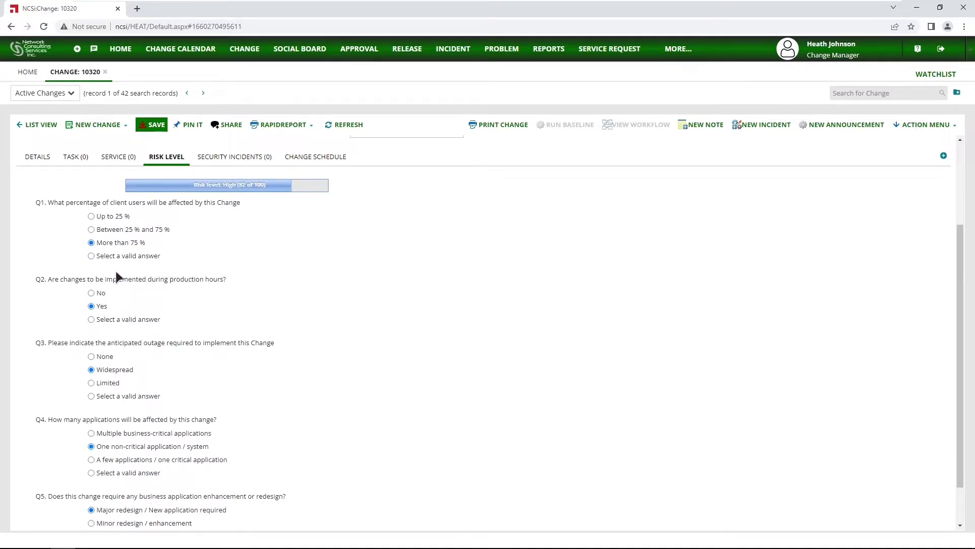
Step: Reset question 1 to "Select a valid answer", save the change, and check Risk Level in its details
left_click(90, 229)
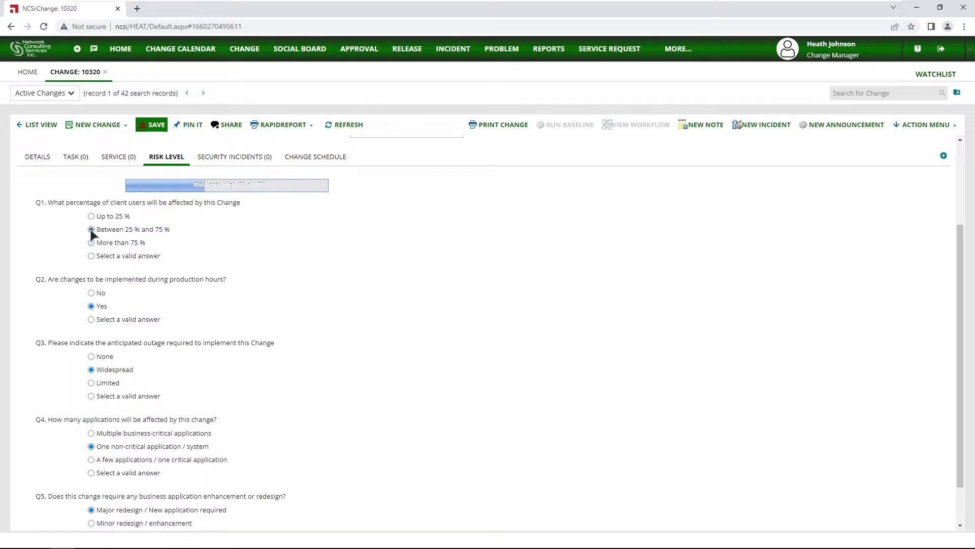
left_click(91, 256)
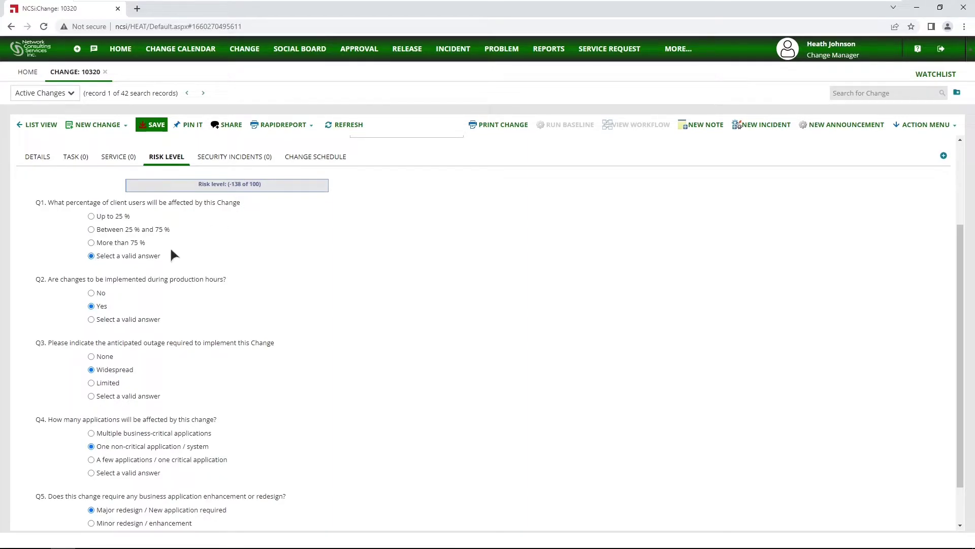
left_click(156, 127)
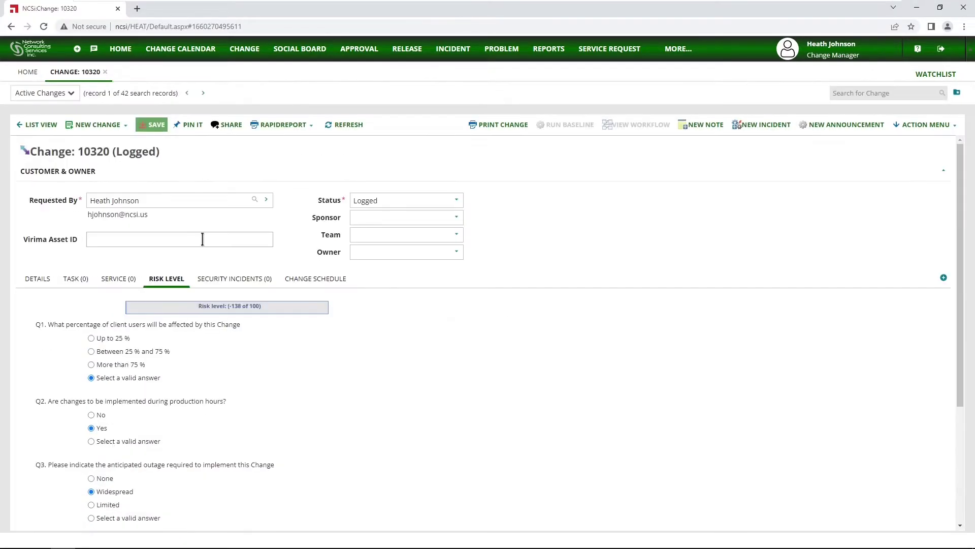
left_click(39, 279)
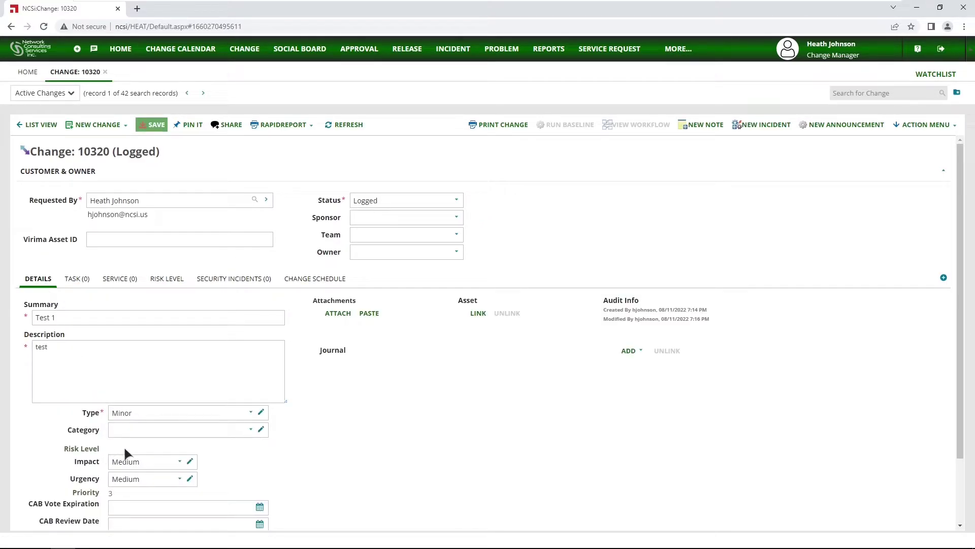
Step: Set question 1 on affected client users to More than 75 %, save the change, and check Risk Level in its details
left_click(167, 281)
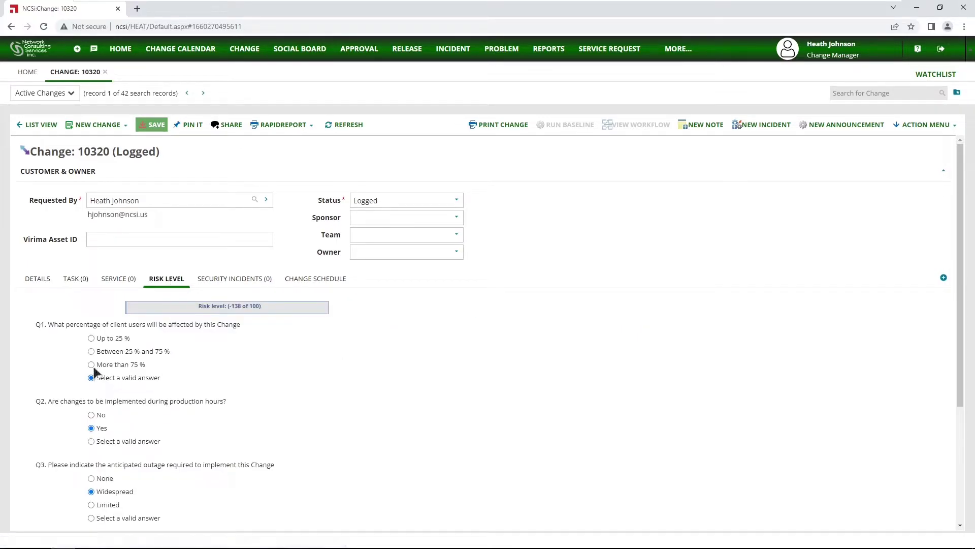
left_click(105, 365)
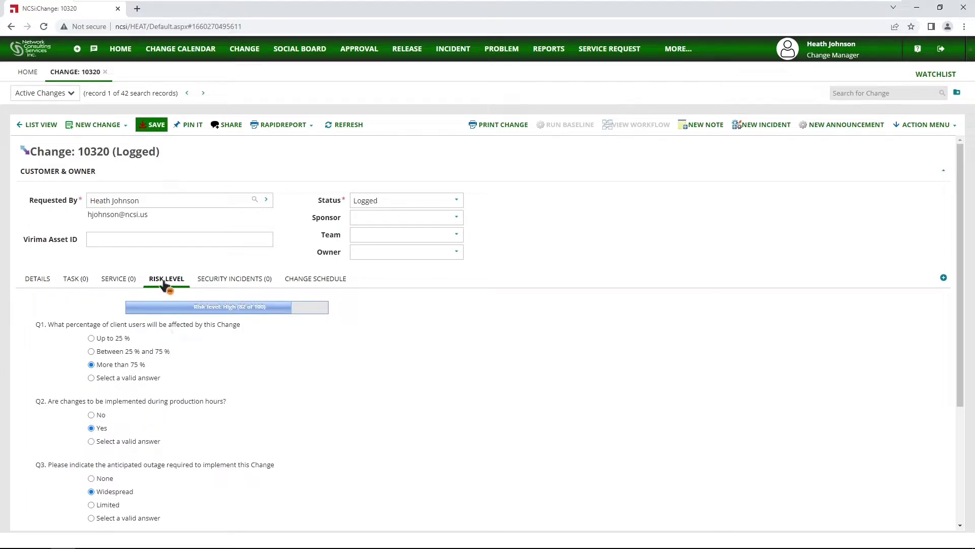
left_click(151, 125)
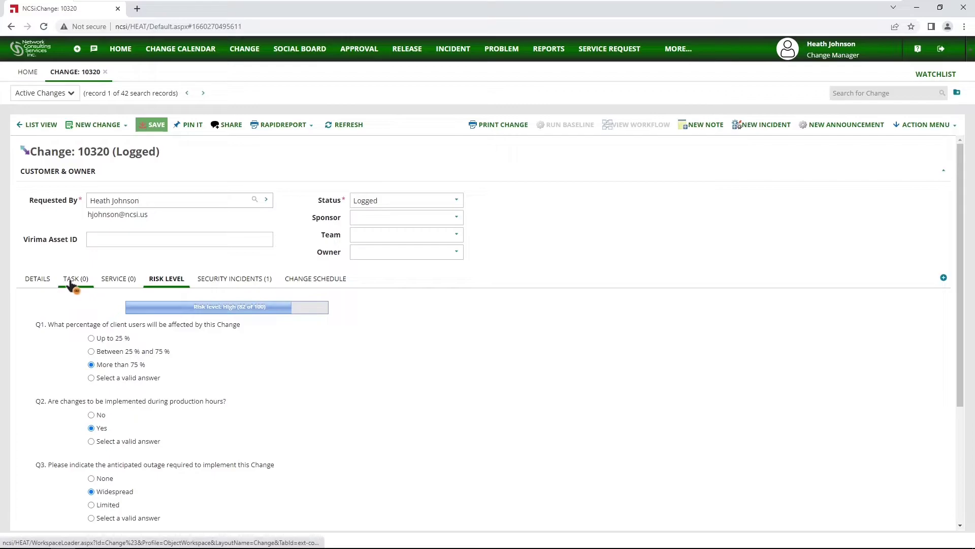
left_click(38, 280)
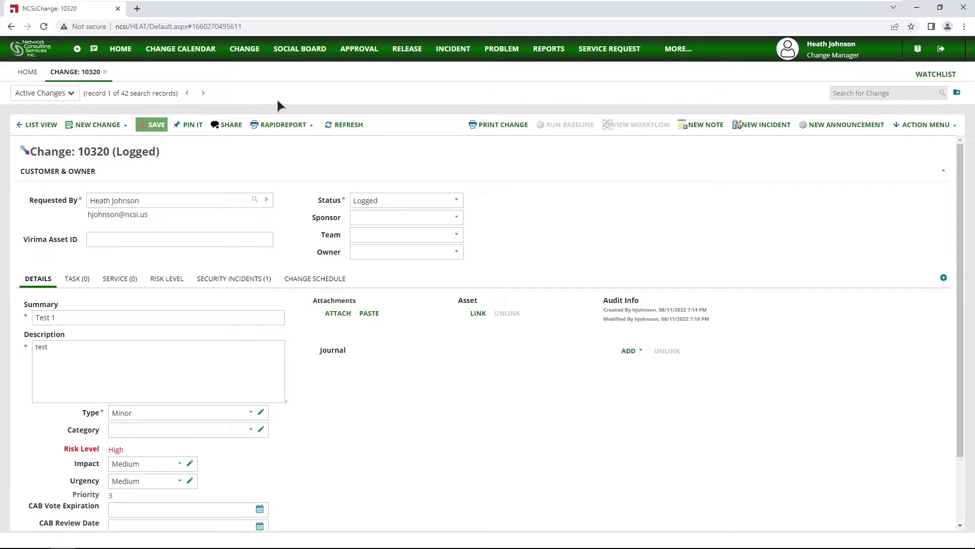
Step: Switch to the Administrator role and open the Ivanti Service Manager configuration
left_click(828, 57)
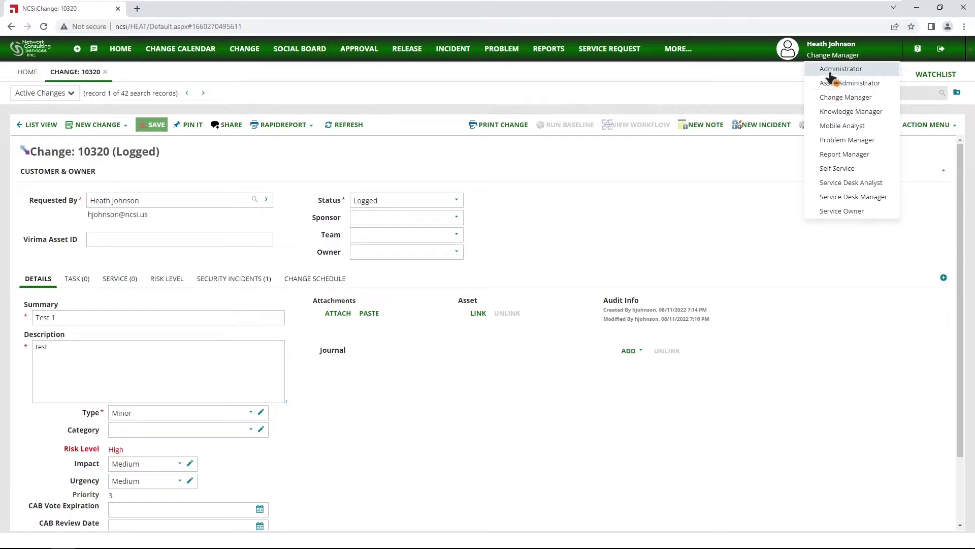
left_click(829, 73)
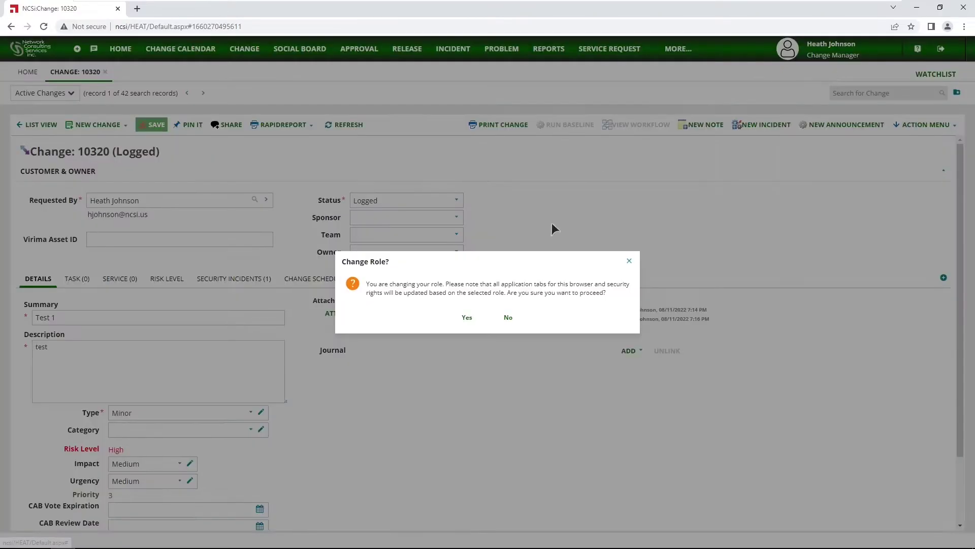
left_click(467, 318)
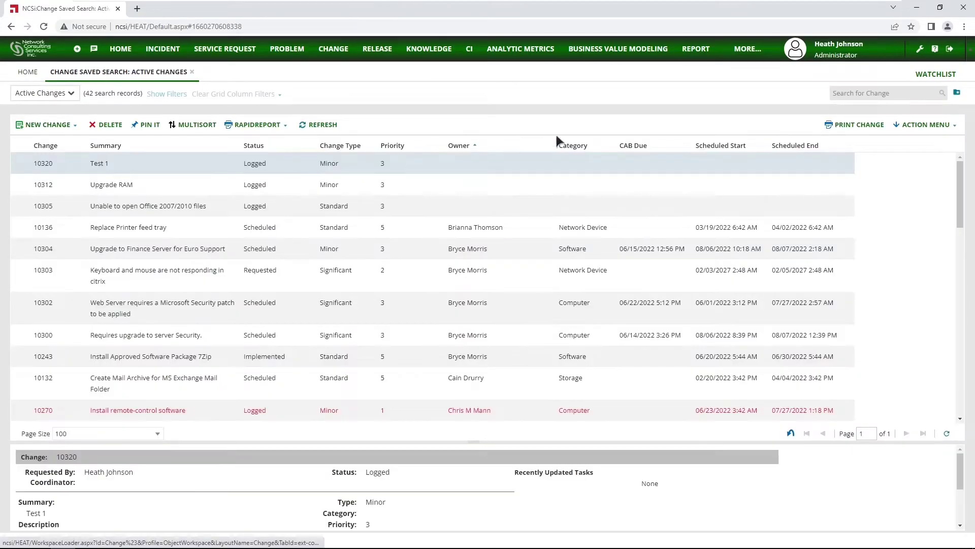
left_click(920, 49)
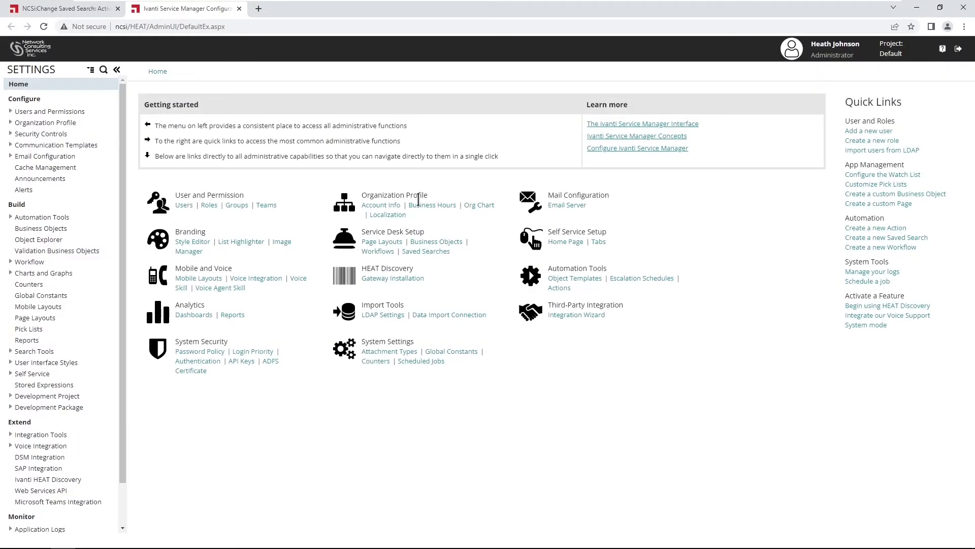
Step: Open the business rules of the Change business object and expand its validation rules
left_click(46, 229)
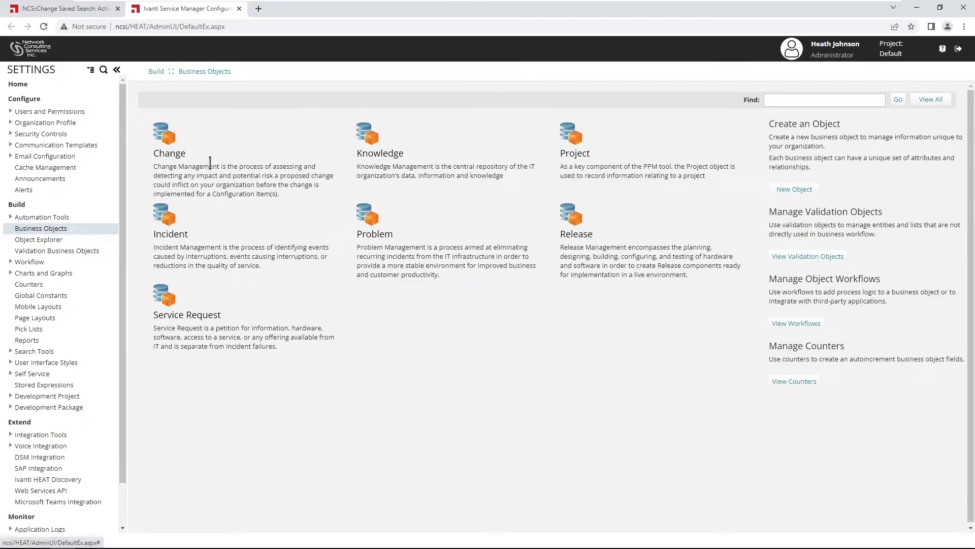
left_click(172, 155)
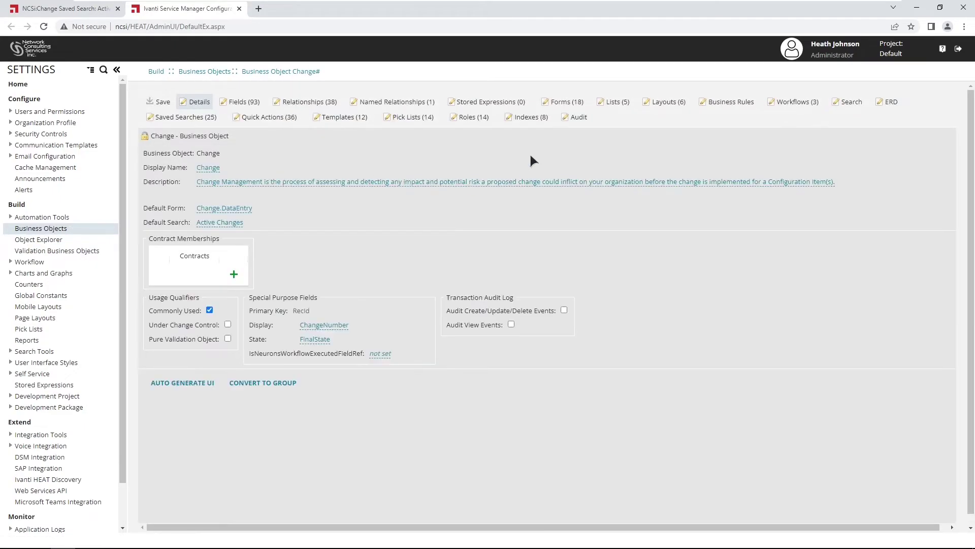
left_click(725, 101)
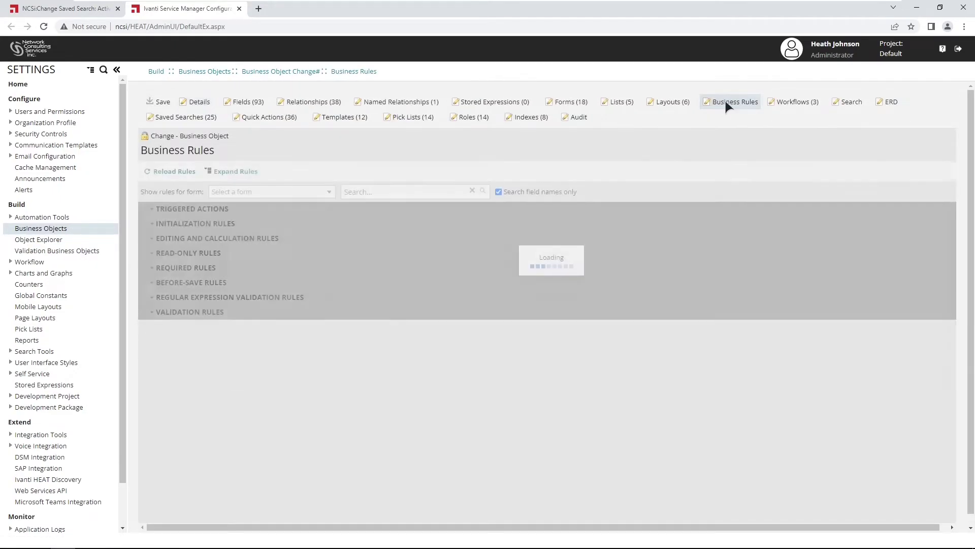
left_click(221, 314)
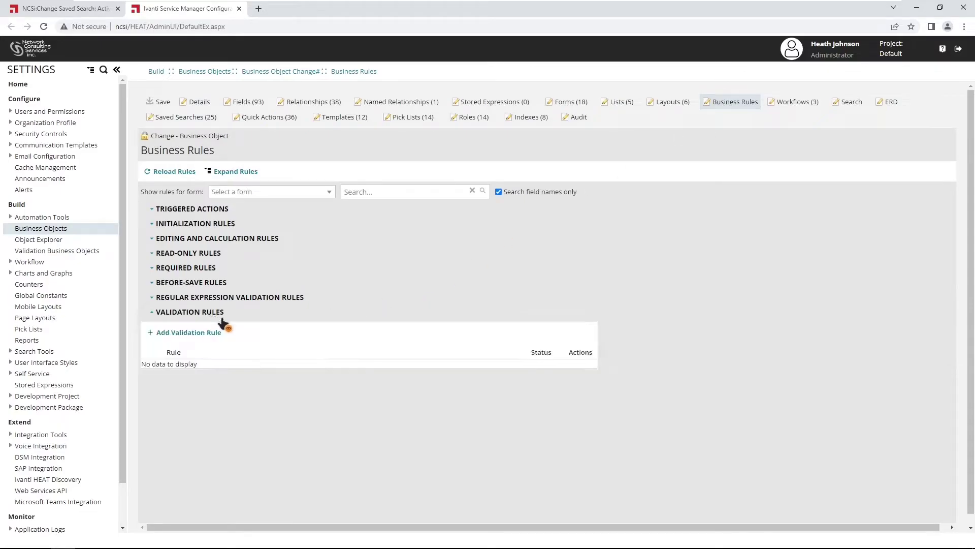
Step: Start a new validation rule that validates on update with the expression $(RiskLevel != null || Status == "Logged")
left_click(198, 333)
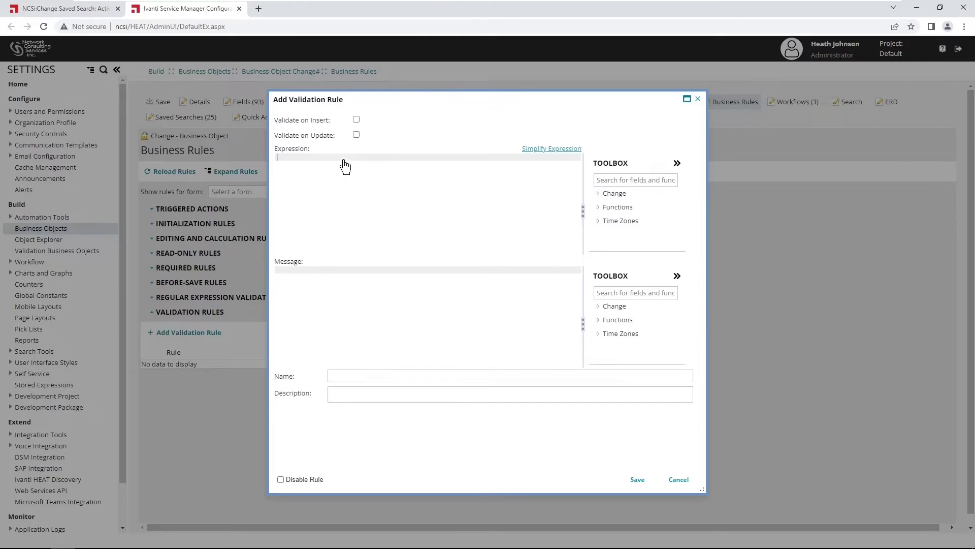
left_click(356, 134)
left_click(300, 160)
type("$(RiskLevel != null || Status == \"Logged\")")
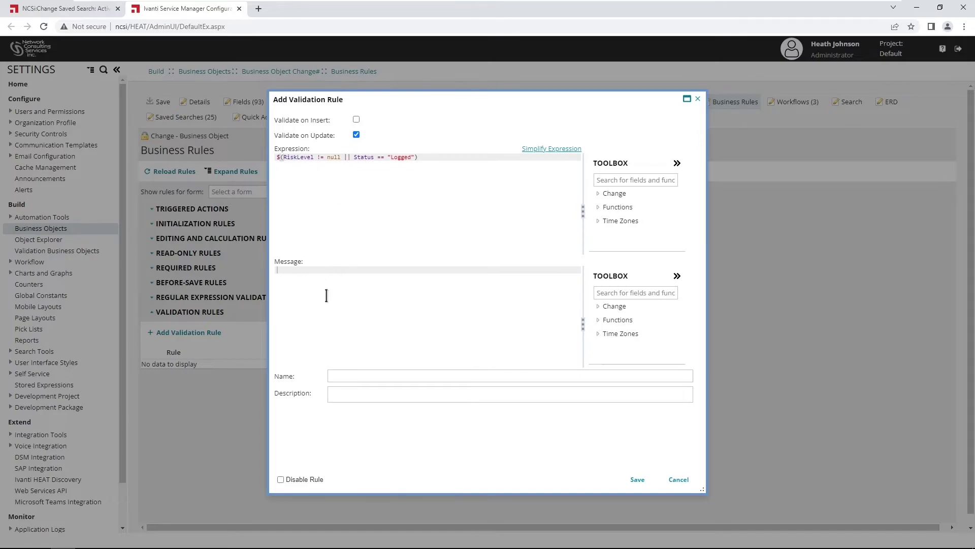
Step: Enter the message "MISSING INFORMATION: A Change request needs to have a Risk Level value before it can be evaluated. All Risk Level questions need to be answered."
left_click(324, 270)
type("MISSING INFORMATION: A Change request needs to have a Risk Level value before it can be evaluated. All Risk Level questions need to be answered.")
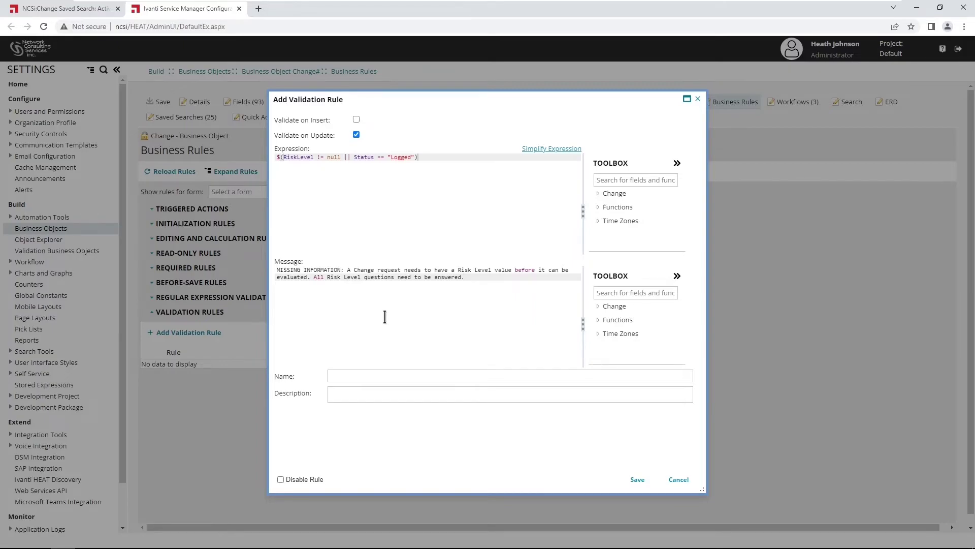
Step: Name the validation rule "Risk Level Questions Required", check whether its expression can be simplified, and save the rule
left_click(365, 375)
type("Risk Level Questions Required")
left_click(555, 151)
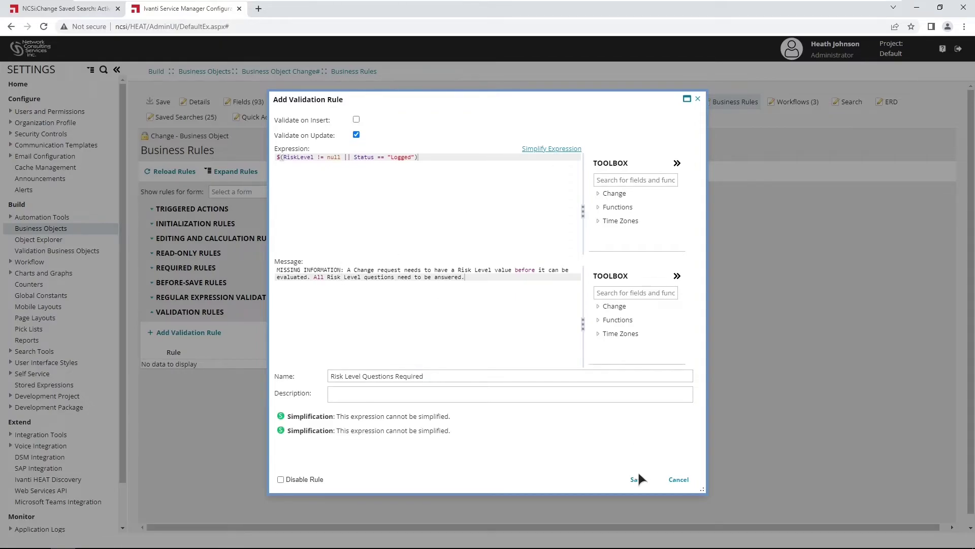
left_click(638, 477)
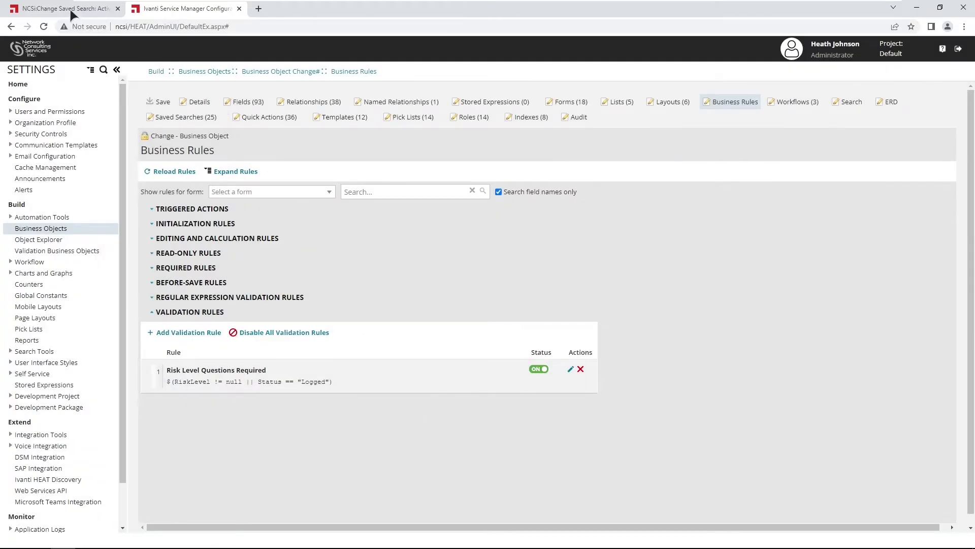
Step: Reload the Active Changes workspace and save a new change with the summary "Test 2" and the description "test"
left_click(70, 10)
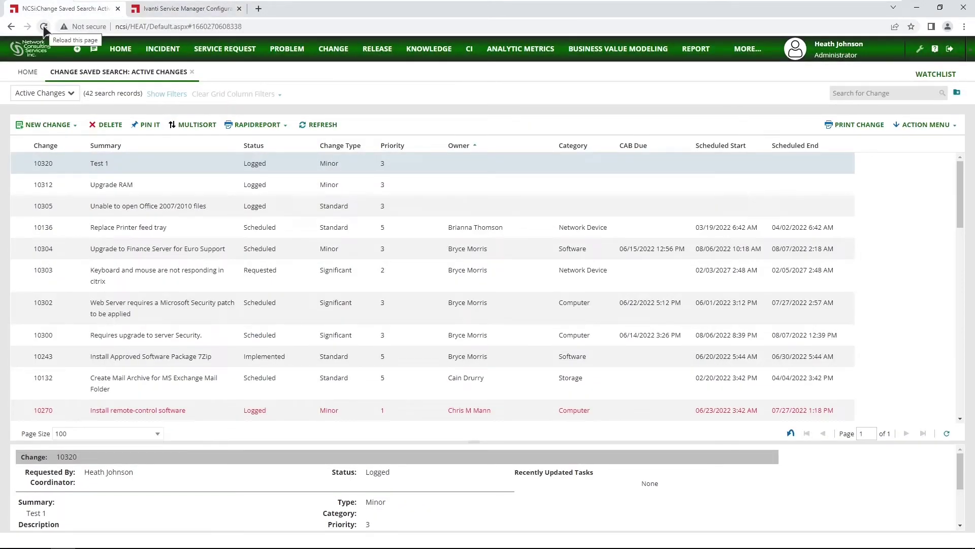
left_click(45, 28)
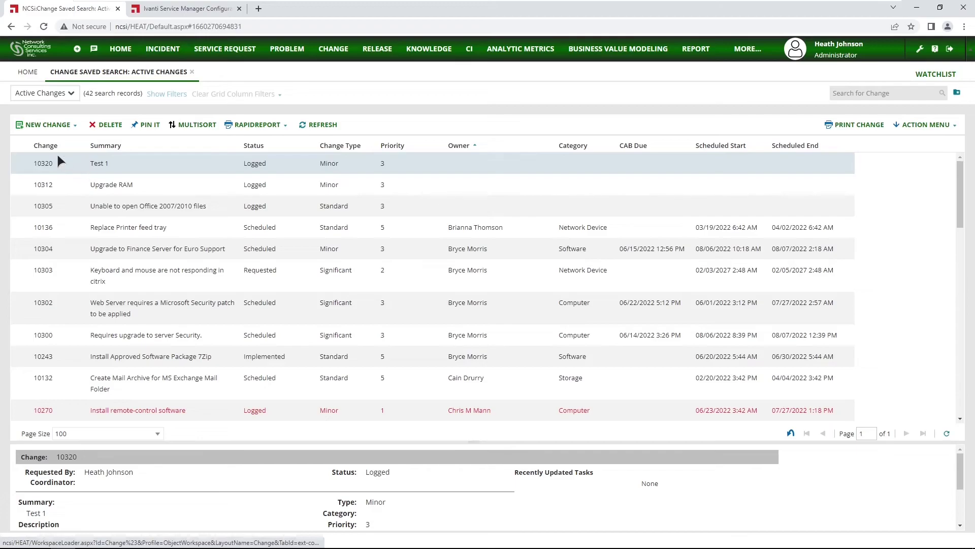
left_click(45, 124)
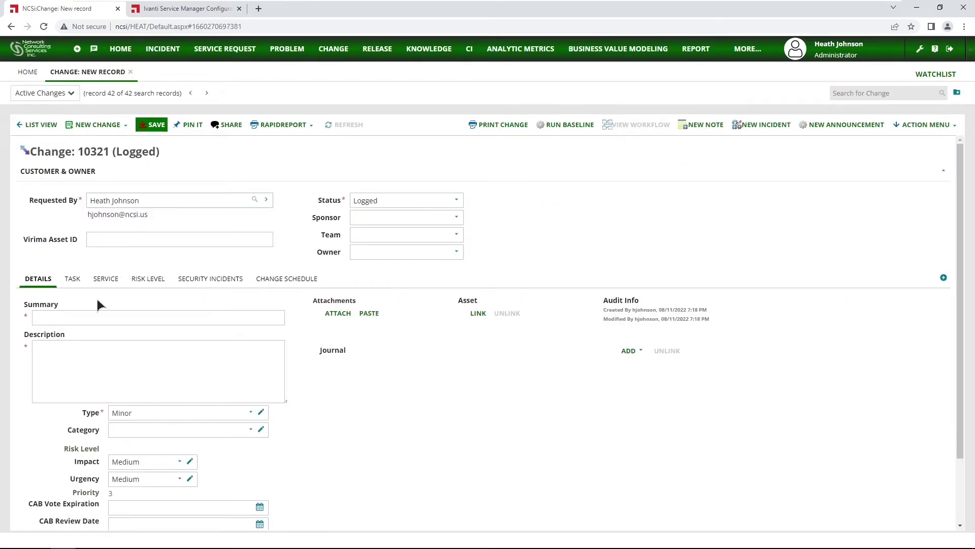
left_click(88, 318)
type("Test 2")
key("Tab")
type("test")
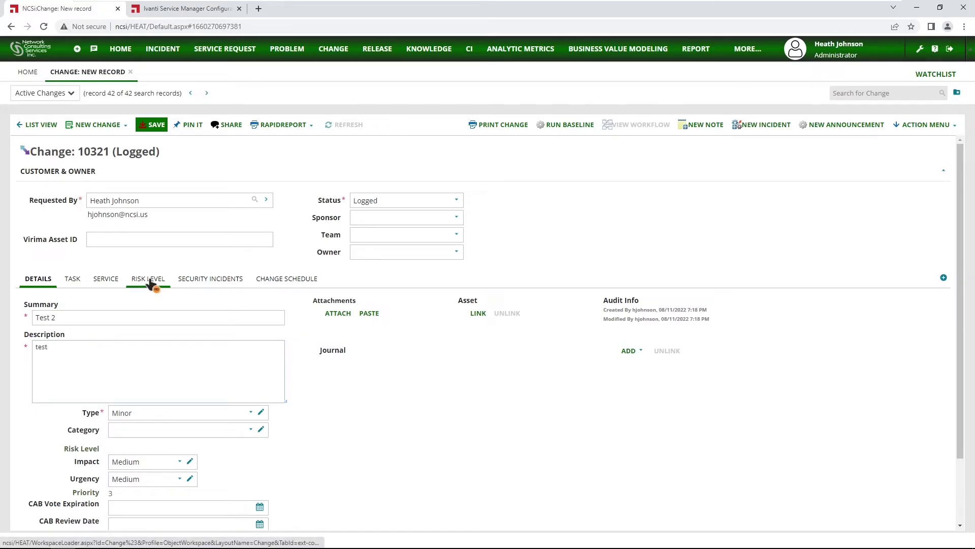
left_click(374, 201)
left_click(155, 125)
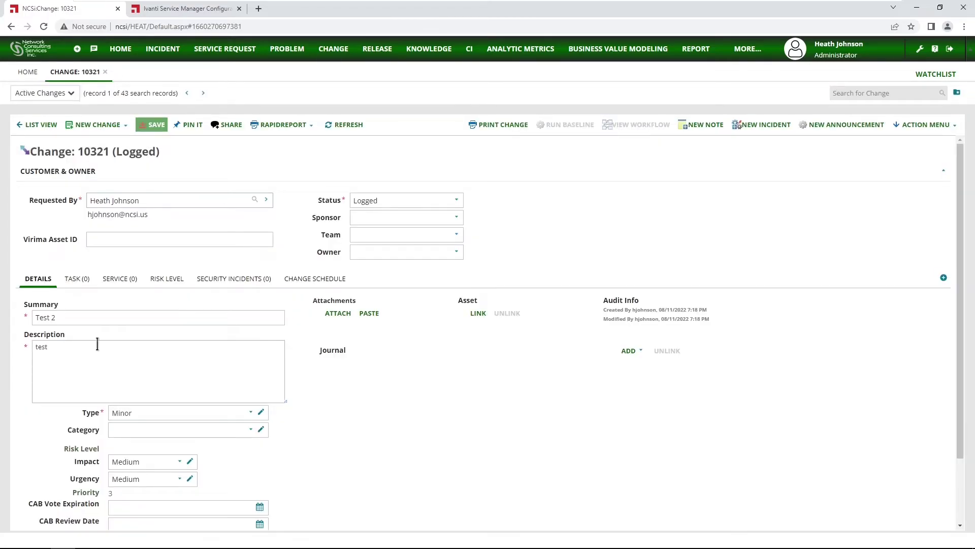
Step: Set the change's status to Requested and try to save it without answering the Risk Level questions
left_click(457, 202)
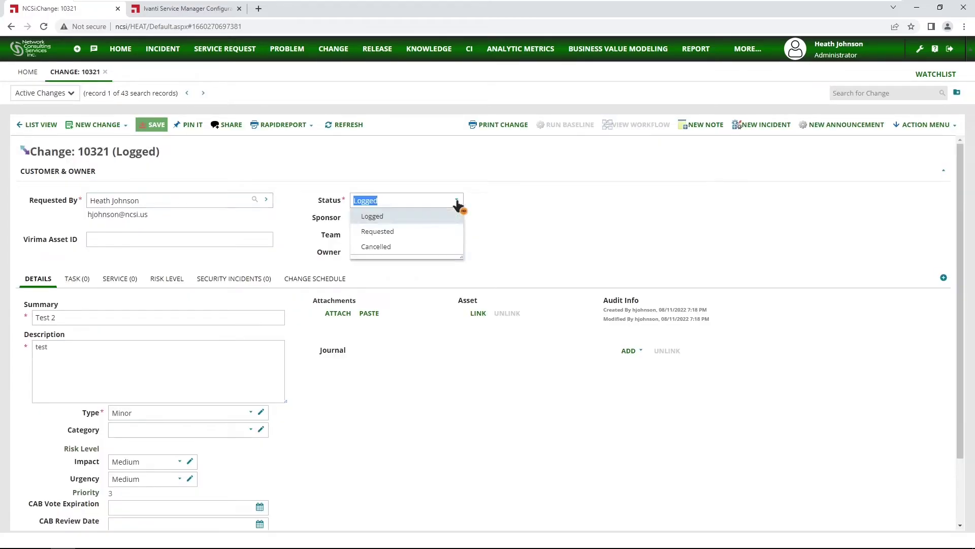
left_click(401, 232)
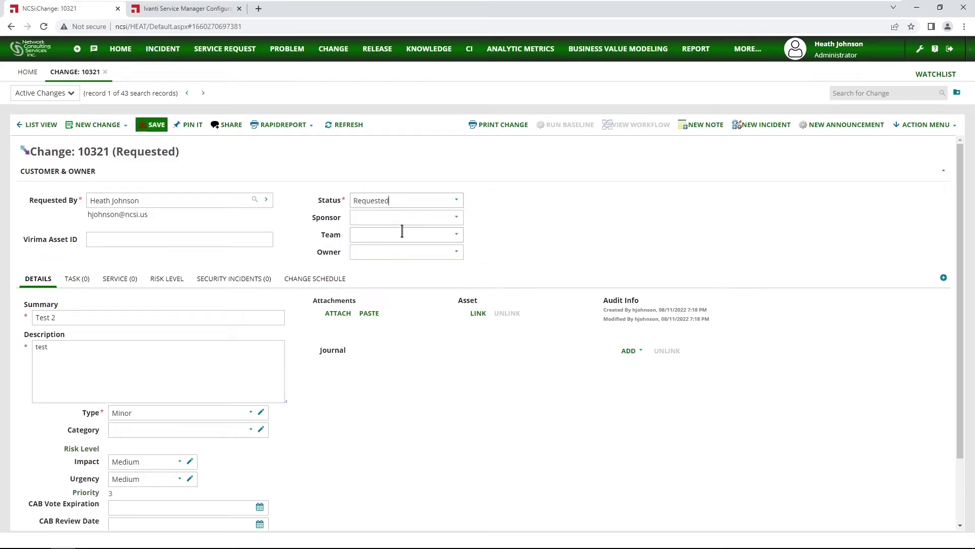
left_click(153, 126)
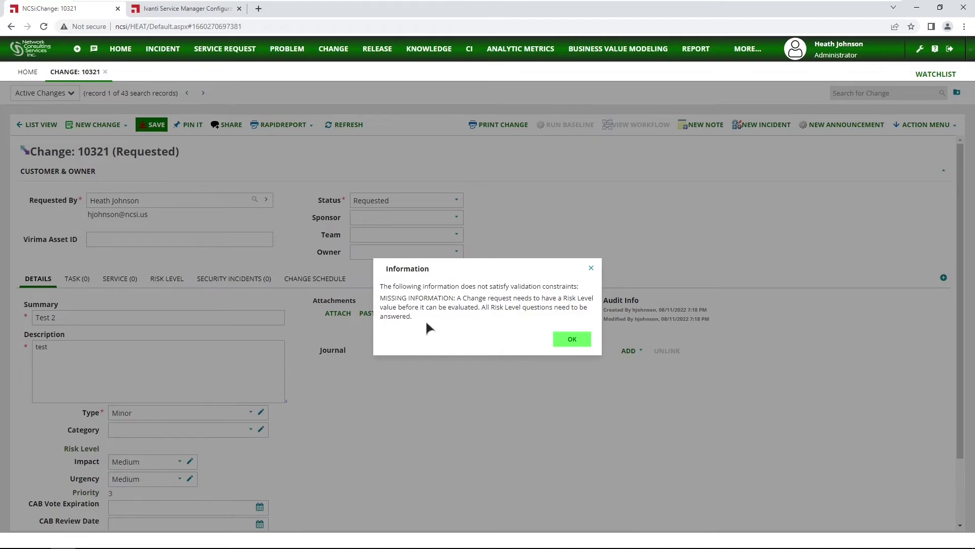
left_click(581, 340)
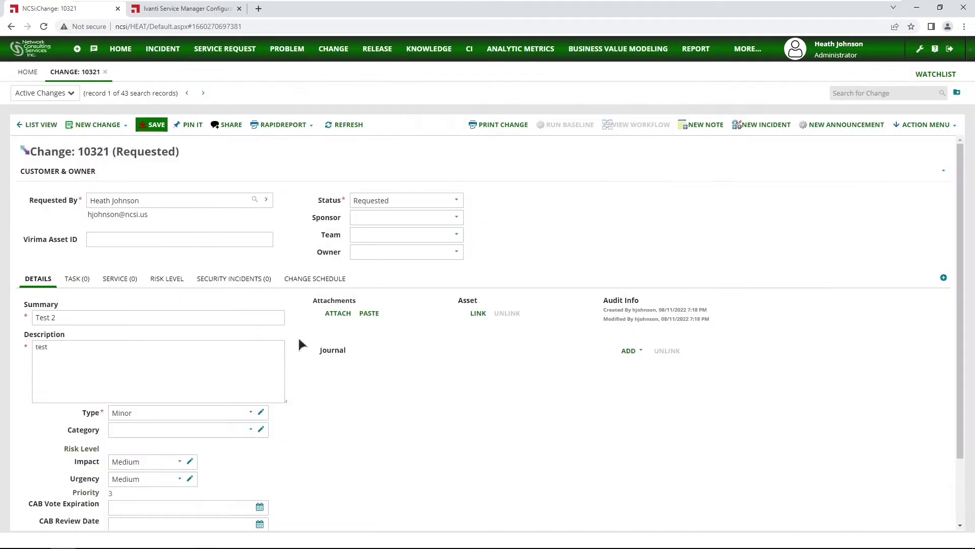
Step: Answer Risk Level question 1 on affected client users with More than 75 % and try to save the change again
left_click(156, 281)
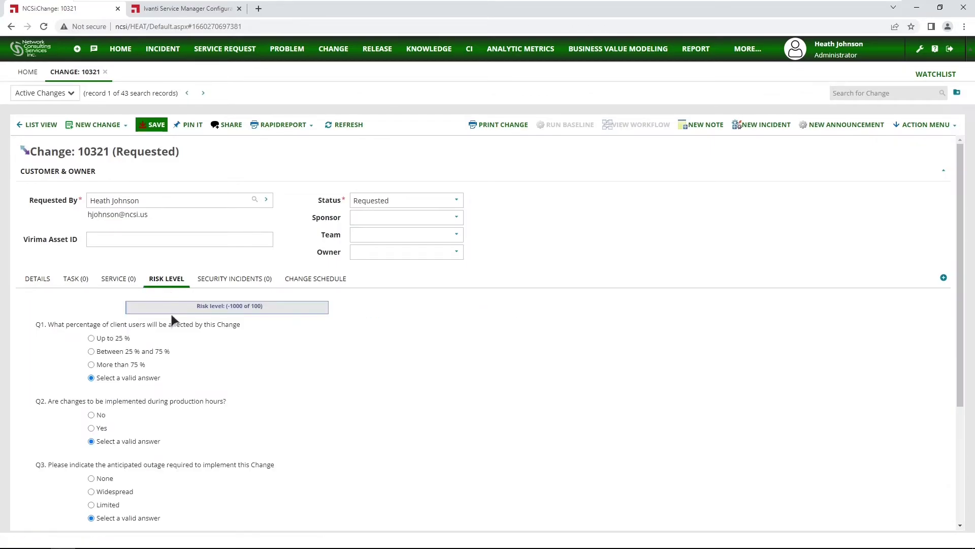
left_click(92, 364)
left_click(154, 125)
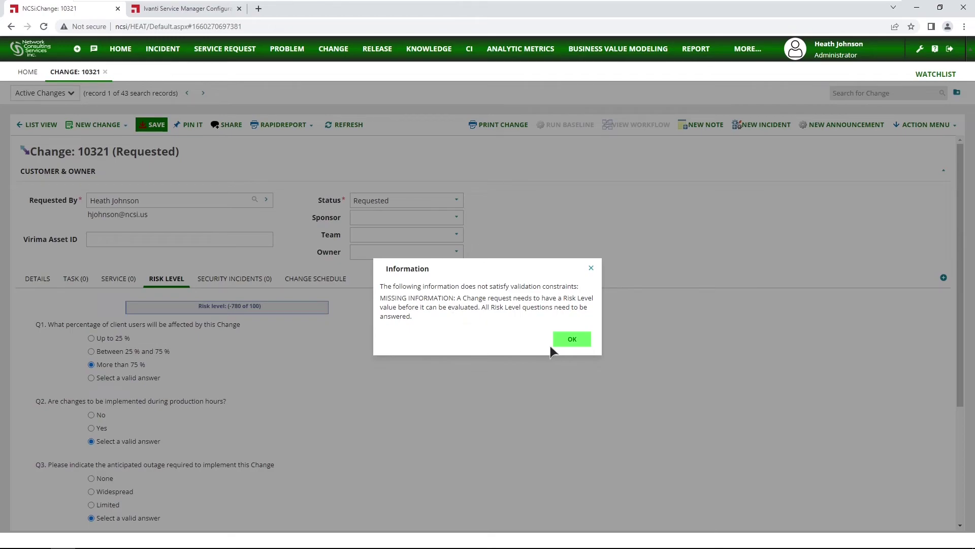
left_click(572, 339)
Step: Answer question 2 with Yes, 3 with Widespread, 4 with A few applications / one critical application, and 5 with Minor redesign / enhancement
left_click(92, 428)
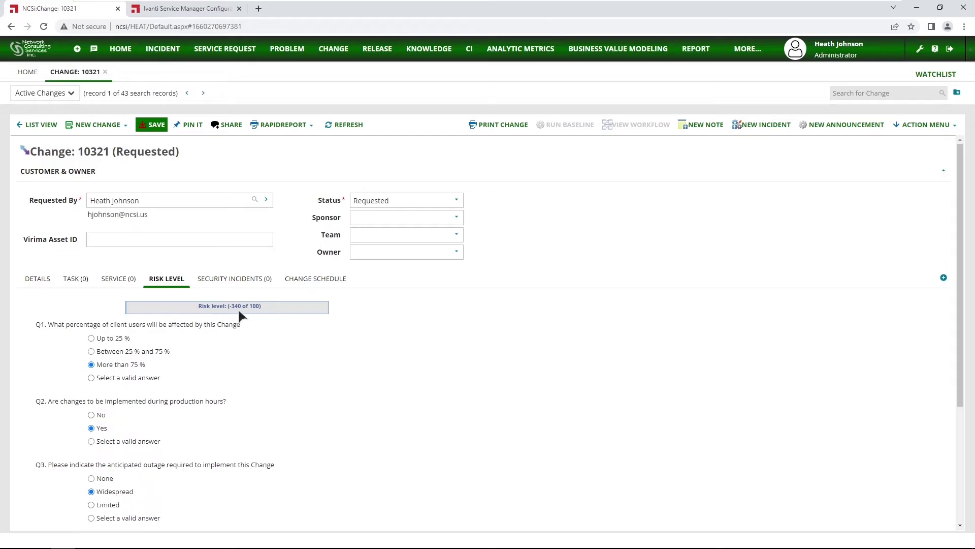
scroll(273, 414, "down", 3)
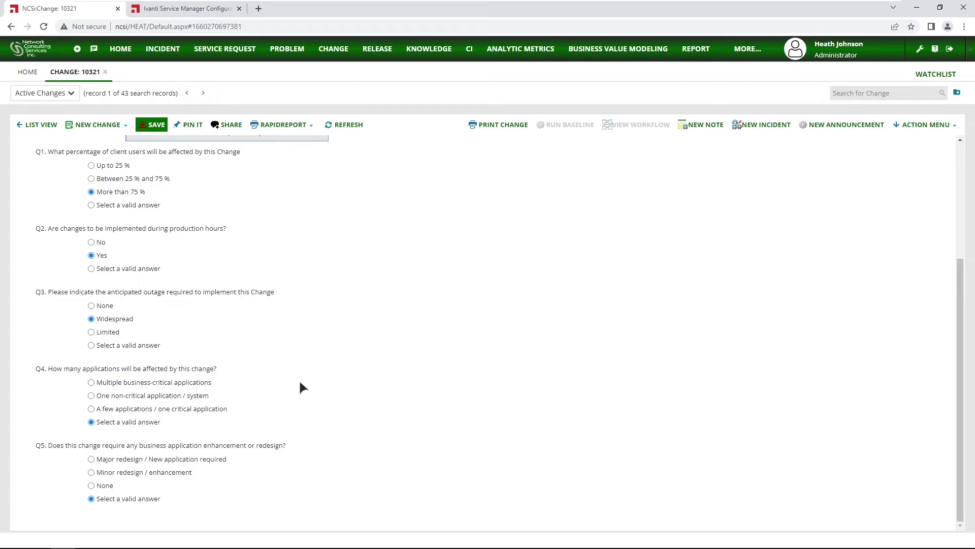
left_click(100, 410)
left_click(104, 473)
scroll(304, 442, "up", 4)
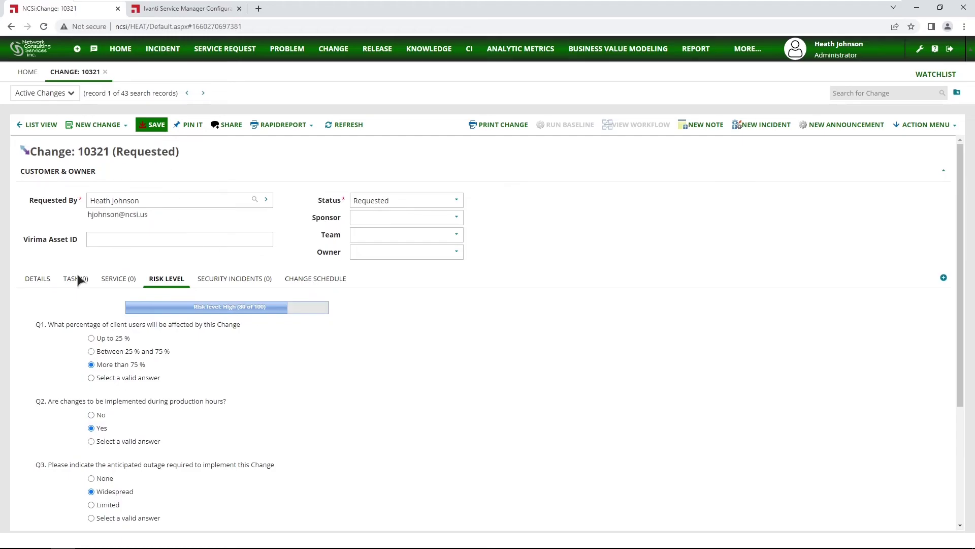
Step: Check Risk Level in the change's details, save the change, and return to its risk questions
left_click(47, 279)
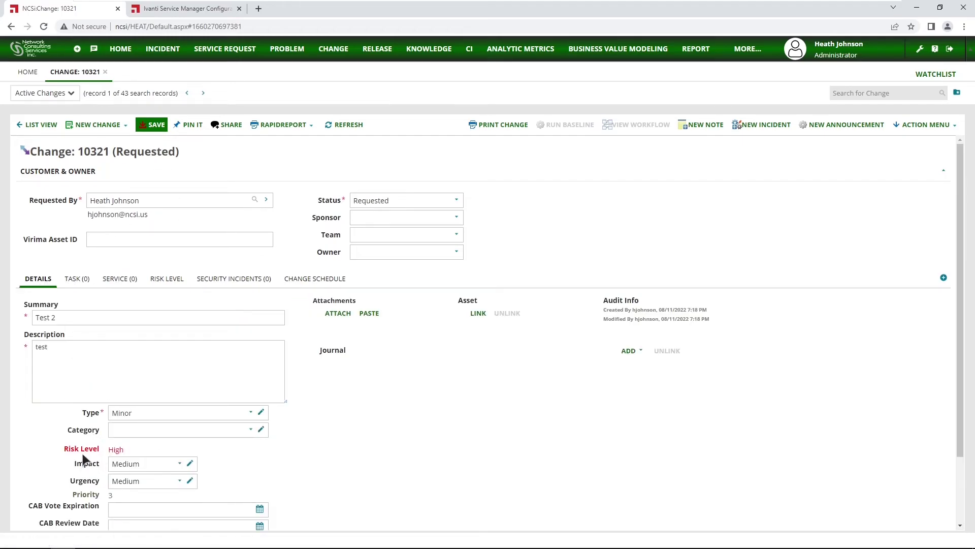
left_click(154, 124)
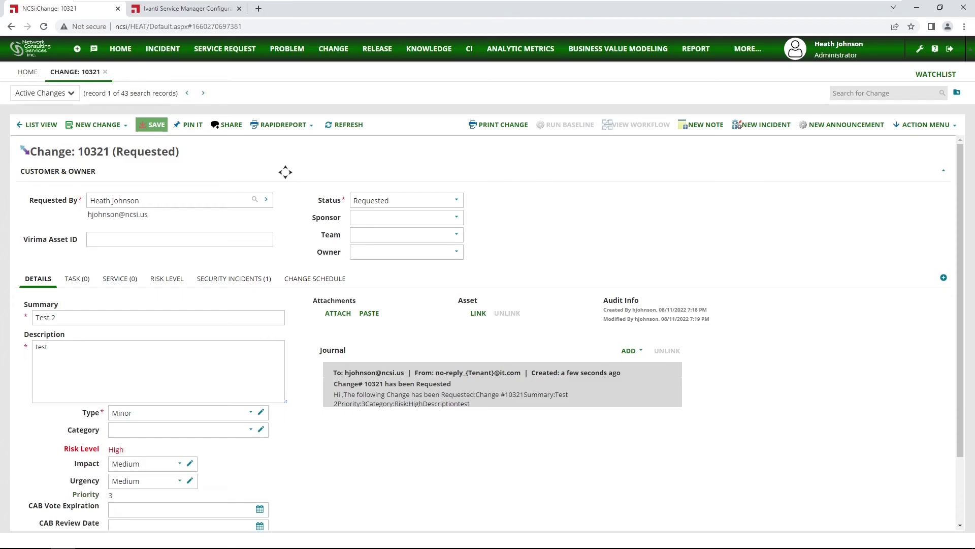
left_click(172, 283)
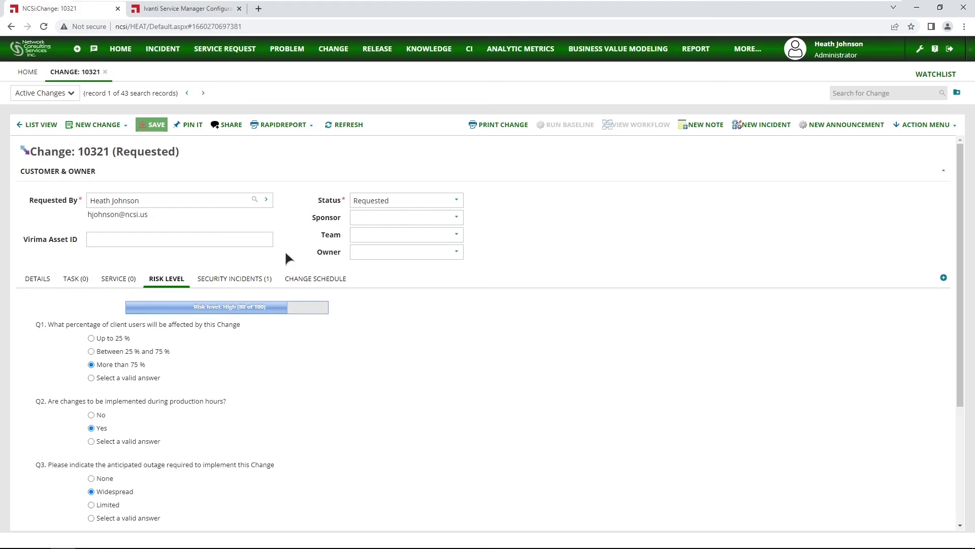